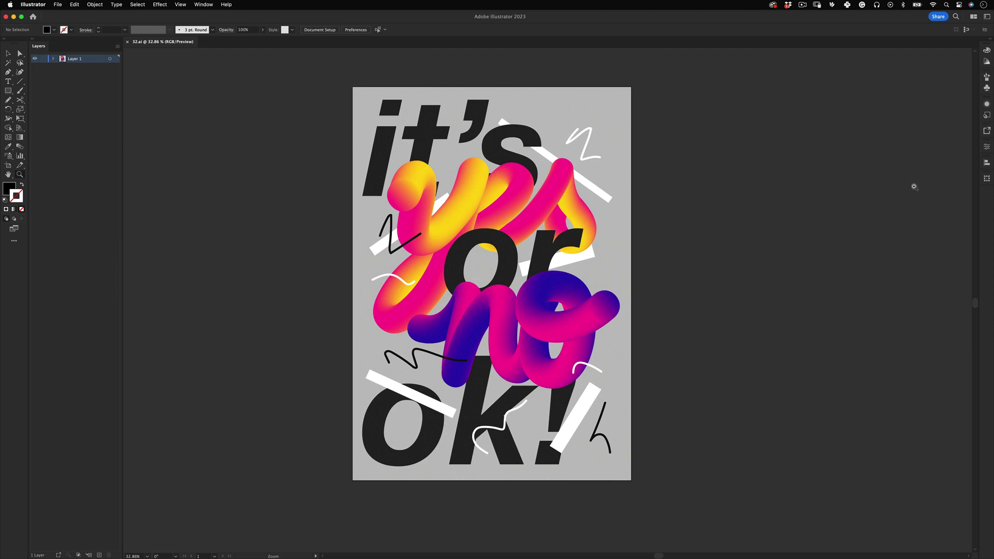
# Step: Create a new document 1700 px wide and 2400 px high
pyautogui.press('v')
pyautogui.press('super+n')
pyautogui.write('1700')
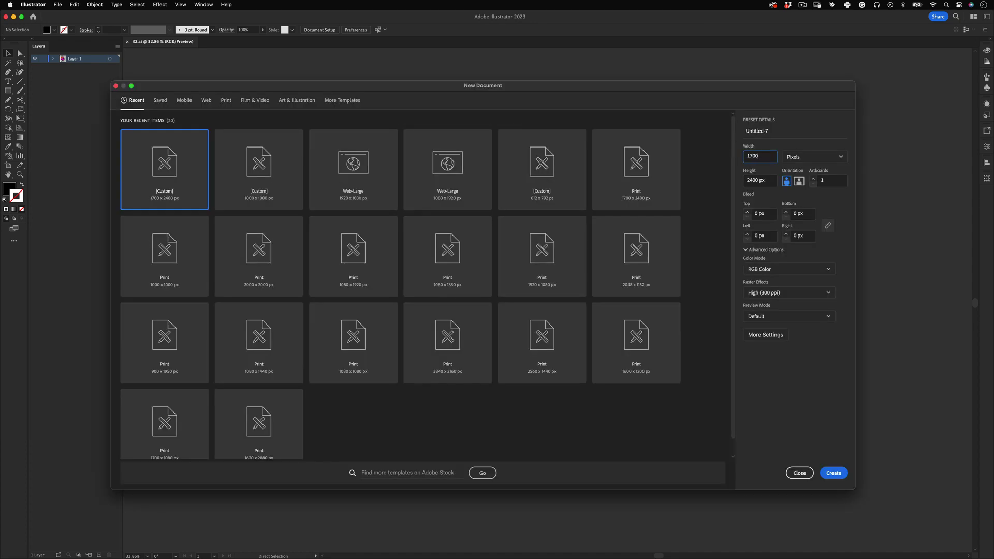
pyautogui.press('Tab')
pyautogui.write('240')
pyautogui.press('Tab')
pyautogui.click(832, 473)
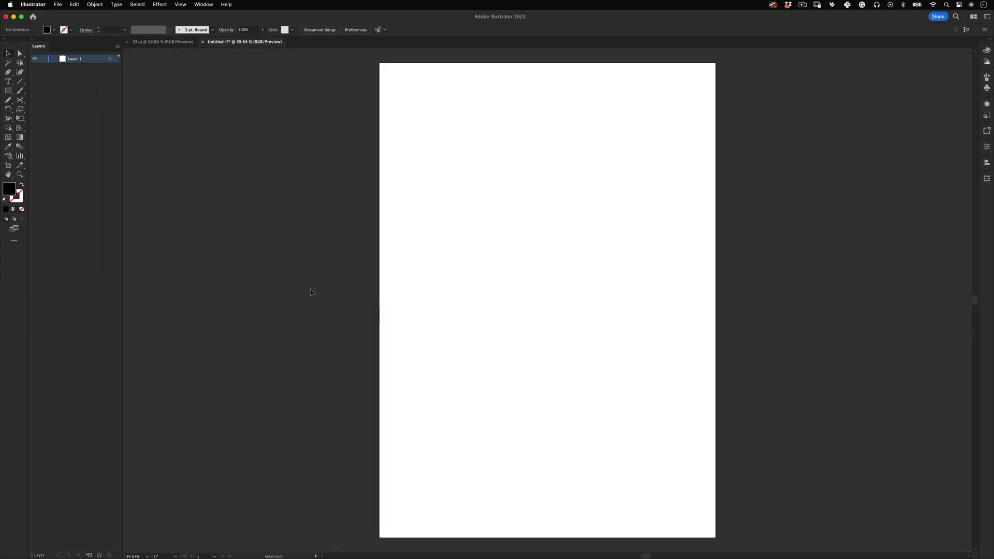
# Step: Add the text "yes" near the middle of the artboard and enlarge it to about 170 pt
pyautogui.click(8, 81)
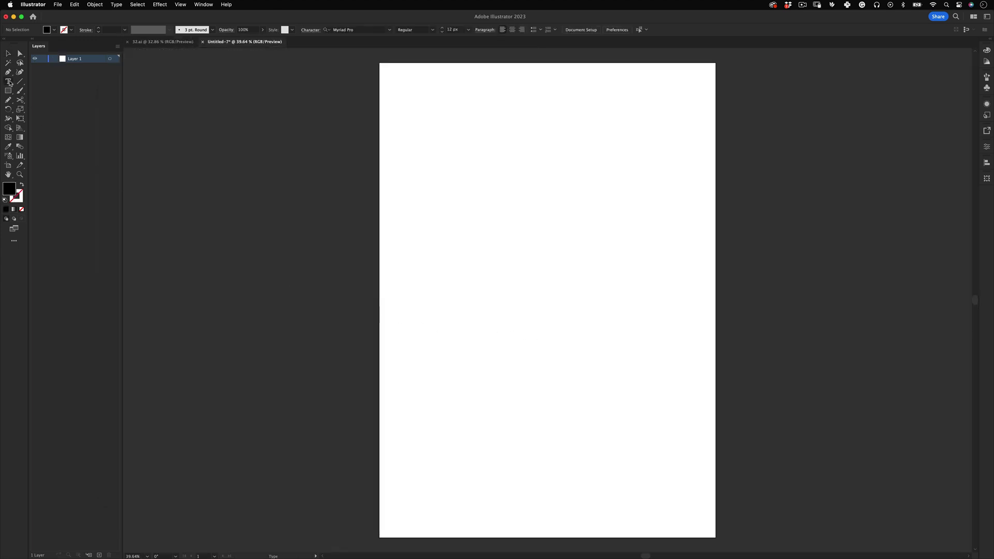
pyautogui.click(523, 268)
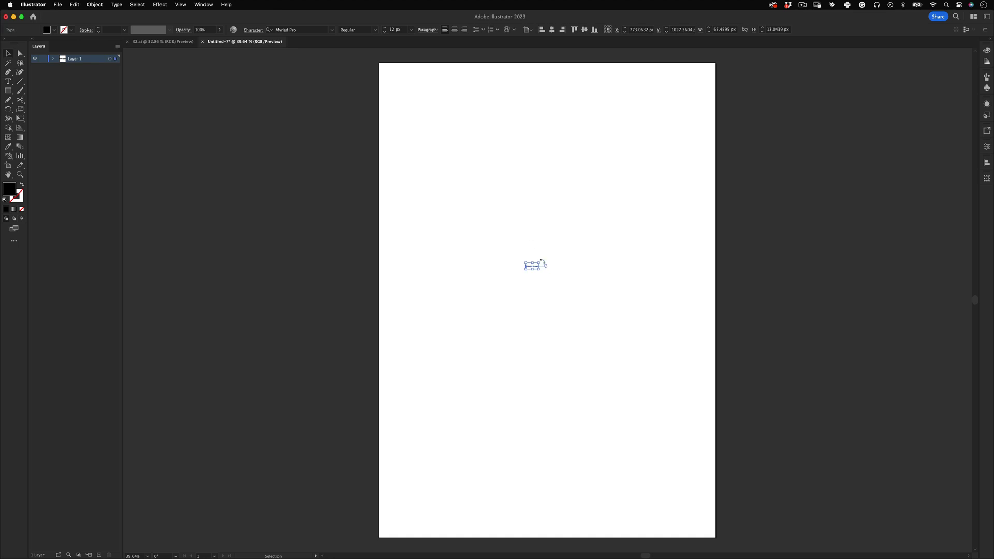
pyautogui.moveTo(539, 264); pyautogui.dragTo(622, 226)
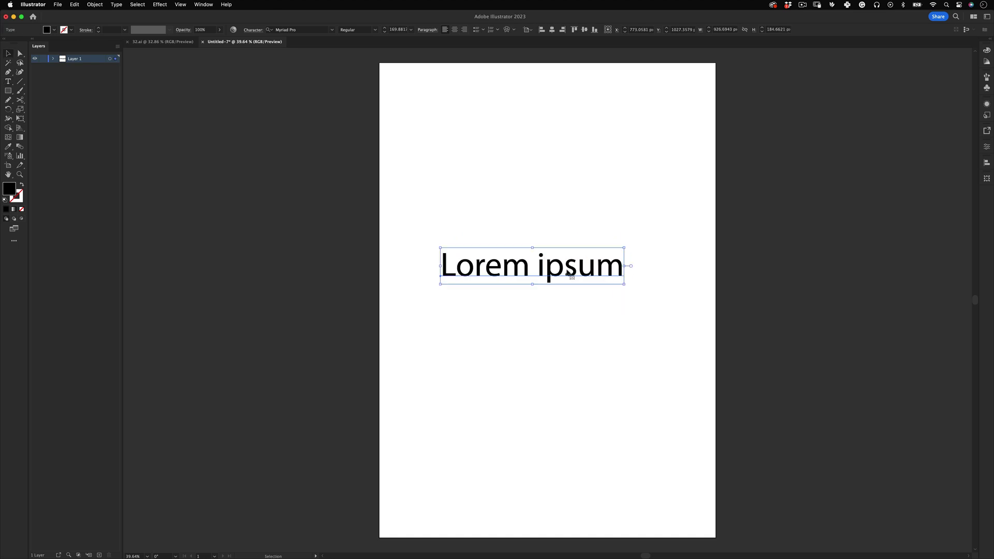
pyautogui.write('yes')
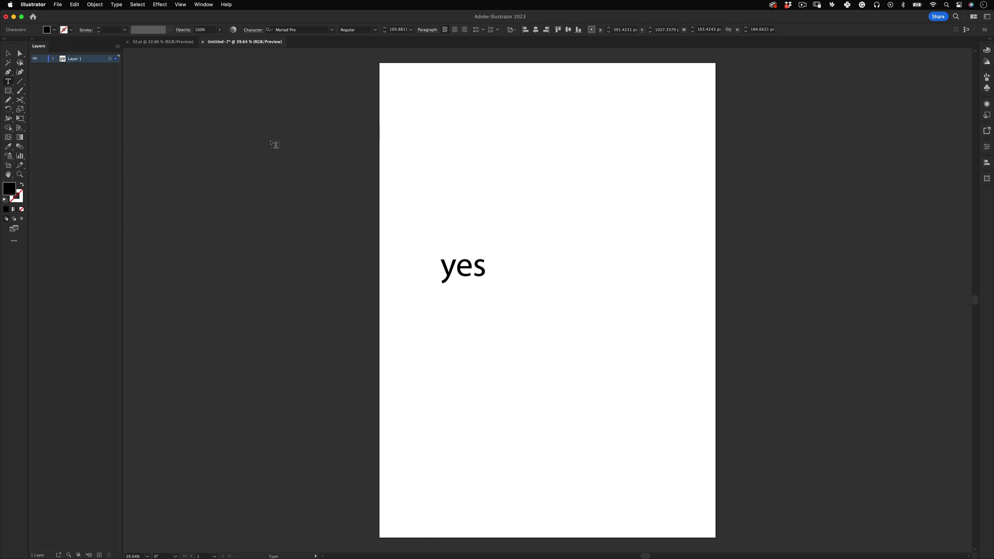
pyautogui.press('Escape')
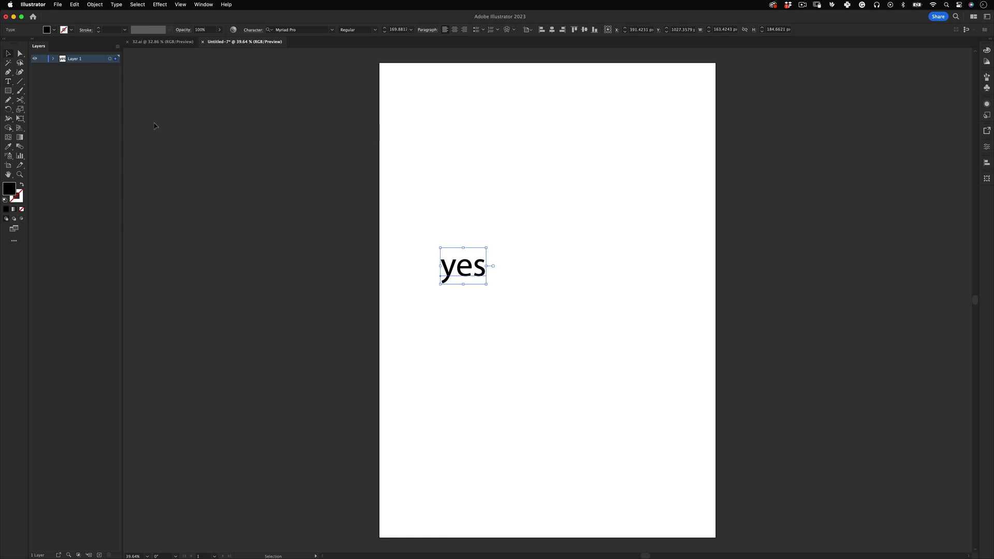
pyautogui.click(567, 269)
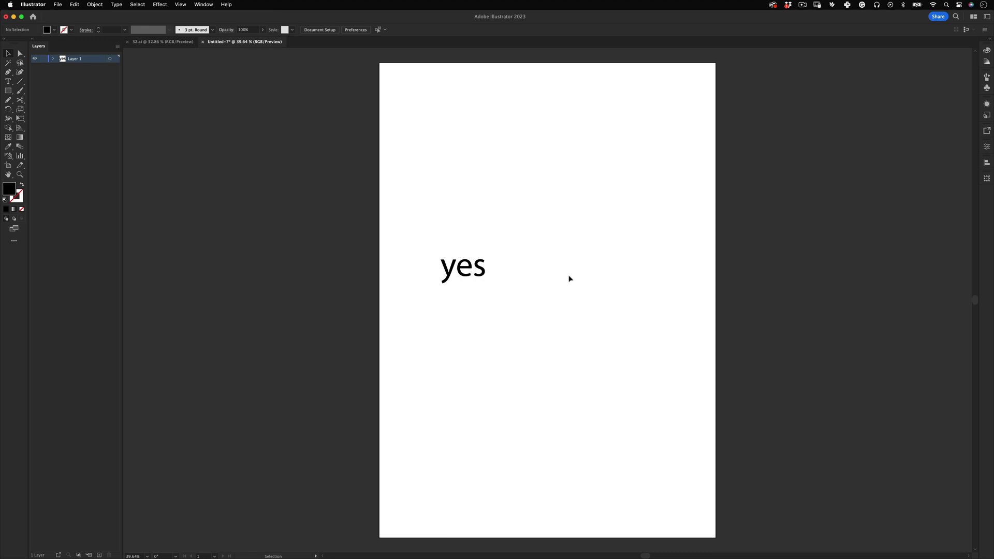
# Step: Change the font of the word "yes" to Apple Chancery
pyautogui.moveTo(542, 237); pyautogui.dragTo(461, 327)
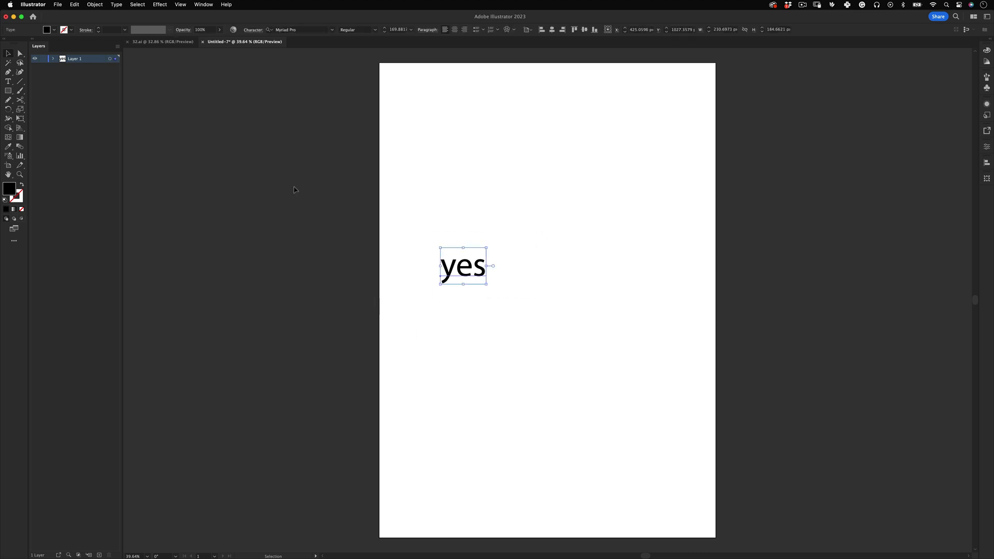
pyautogui.click(283, 30)
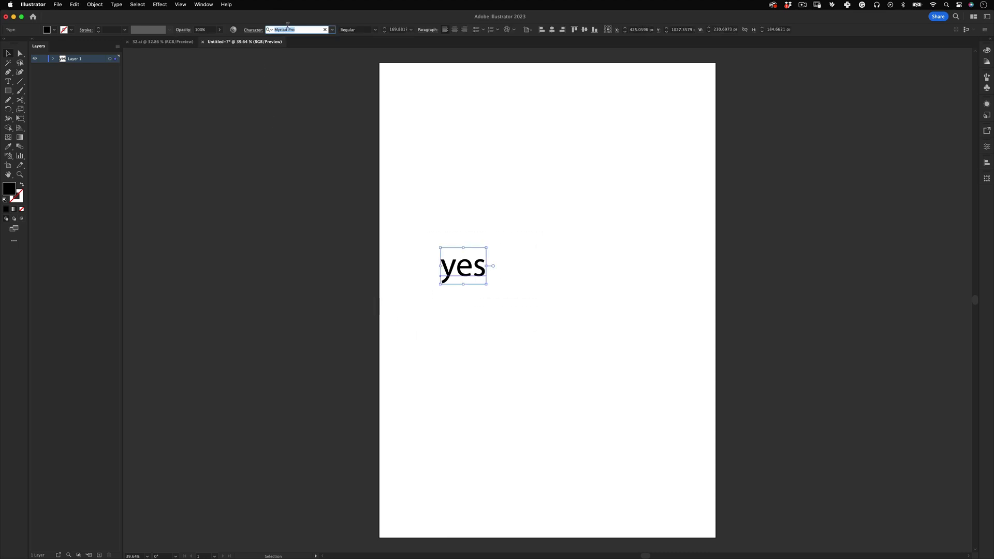
pyautogui.write('apple')
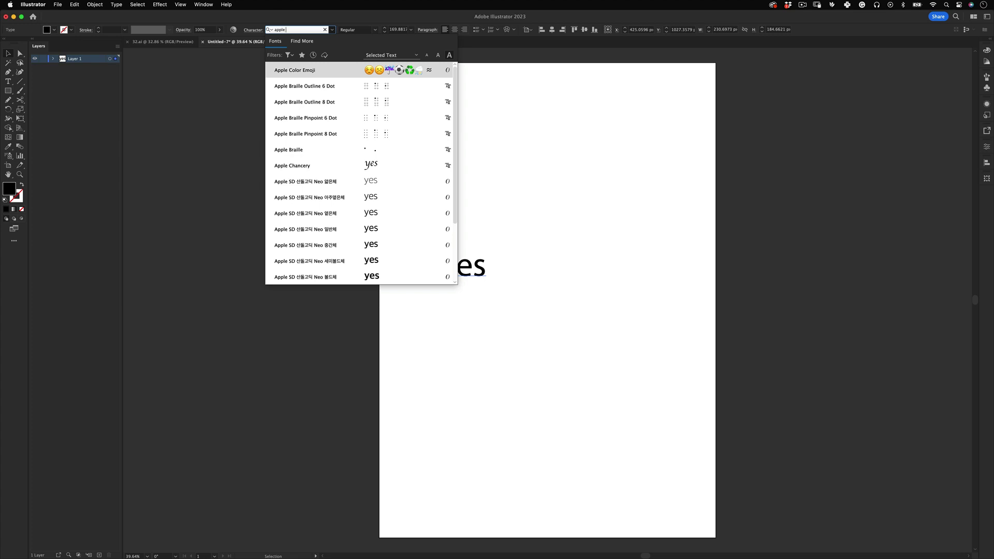
pyautogui.write(' ch')
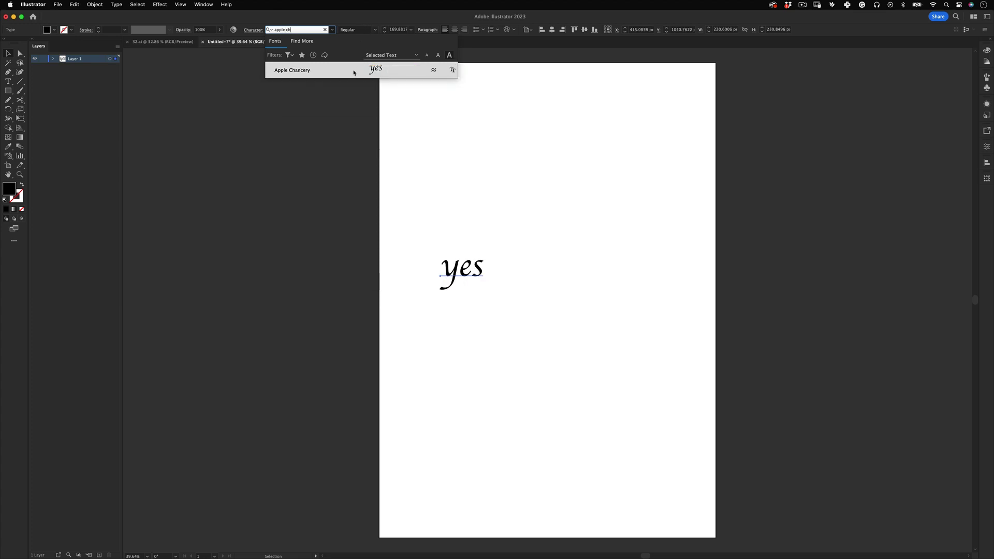
pyautogui.click(352, 70)
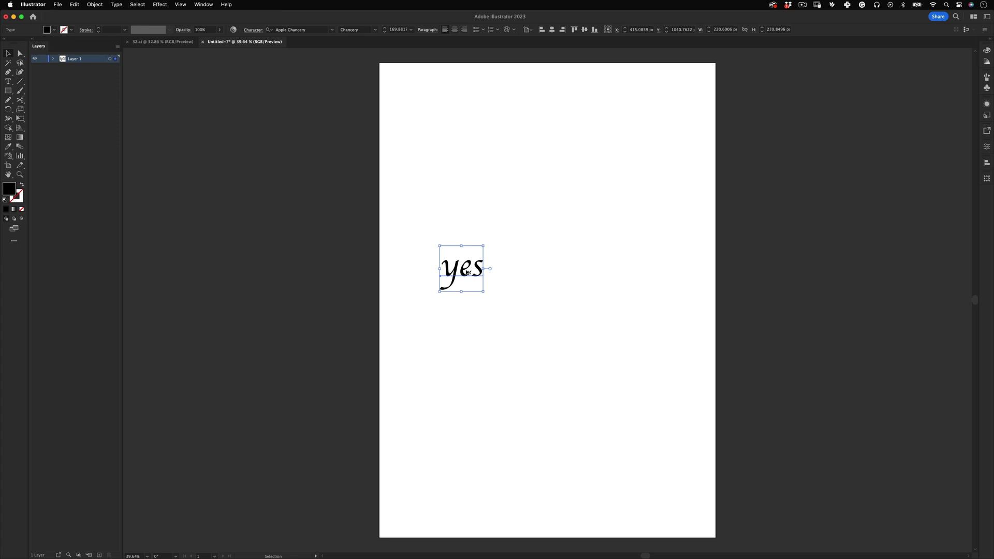
# Step: Duplicate the word "yes" diagonally below the original and change the copy's text to "no"
pyautogui.moveTo(467, 272); pyautogui.dragTo(500, 304)
pyautogui.doubleClick(481, 283)
pyautogui.doubleClick(481, 283)
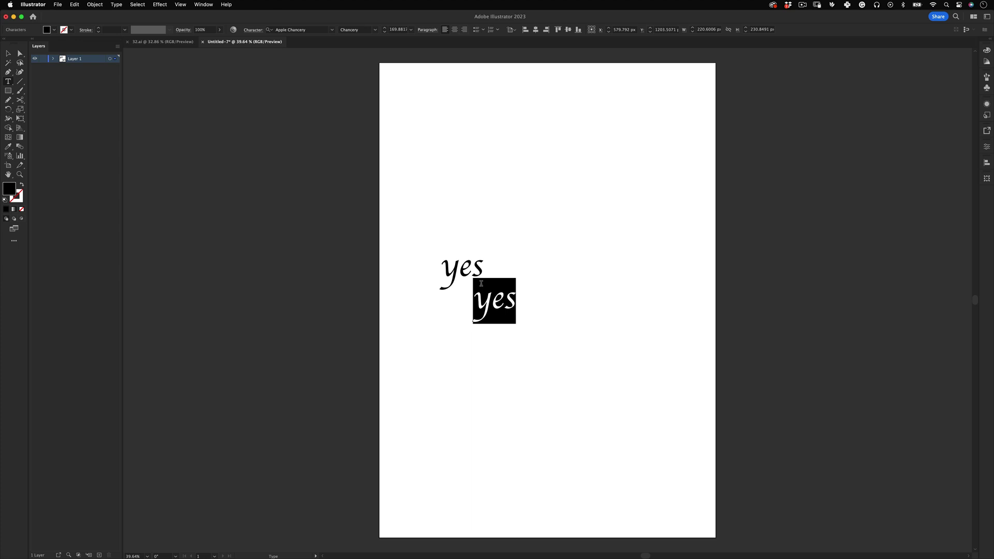
pyautogui.write('no')
pyautogui.press('Escape')
# Step: Enlarge both words together to about 818 × 951 px overall and set their opacity to 25%
pyautogui.moveTo(522, 197); pyautogui.dragTo(440, 343)
pyautogui.moveTo(507, 246); pyautogui.dragTo(556, 254)
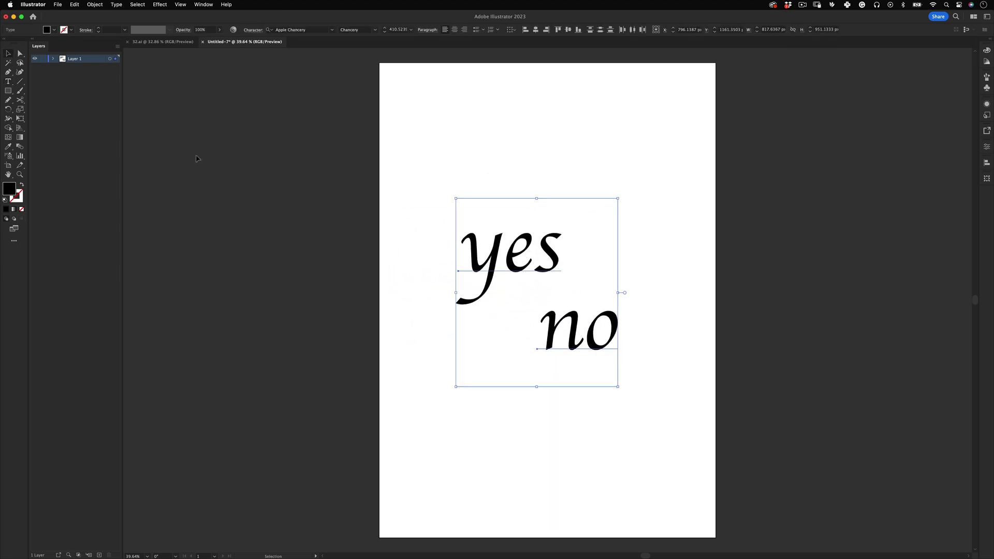
pyautogui.click(215, 31)
pyautogui.write('25')
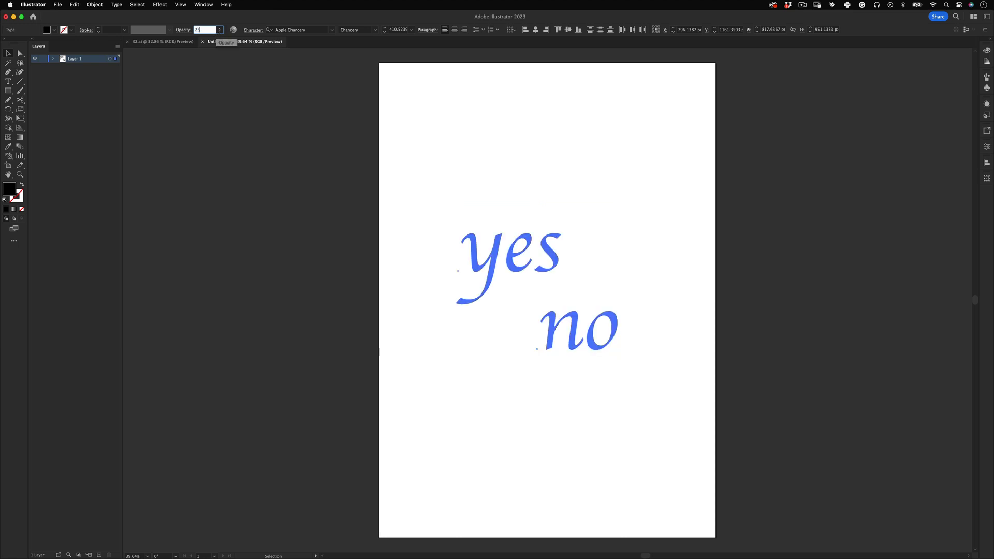
pyautogui.press('Tab')
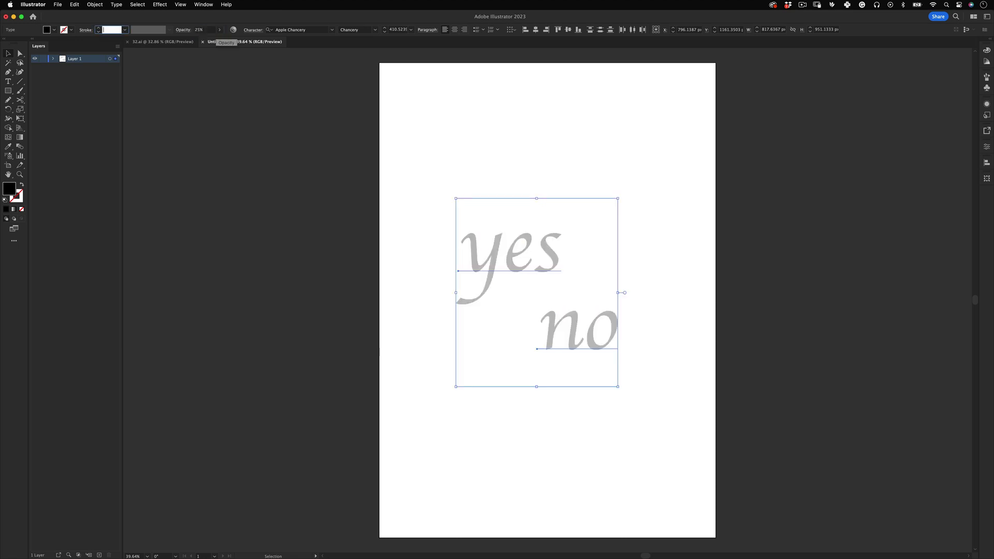
# Step: Lock the text layer and trace "yes" and "no" with freehand pencil lines on a new layer
pyautogui.click(44, 59)
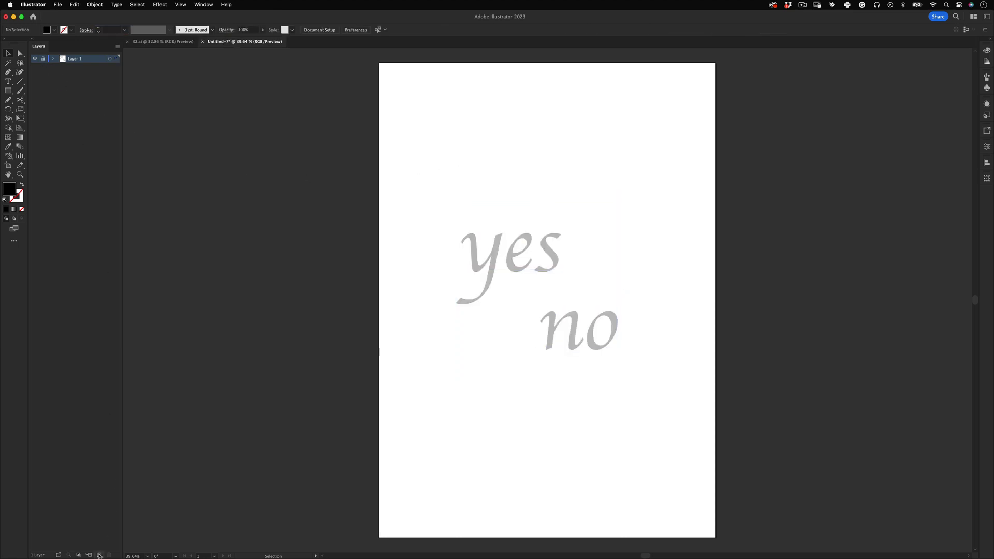
pyautogui.click(99, 555)
pyautogui.moveTo(460, 235)
pyautogui.mouseDown()
pyautogui.moveTo(492, 248)
pyautogui.moveTo(485, 291)
pyautogui.moveTo(448, 312)
pyautogui.moveTo(528, 244)
pyautogui.moveTo(513, 251)
pyautogui.moveTo(557, 240)
pyautogui.moveTo(585, 265)
pyautogui.moveTo(533, 269)
pyautogui.mouseUp()
pyautogui.moveTo(535, 324)
pyautogui.mouseDown()
pyautogui.moveTo(585, 326)
pyautogui.moveTo(629, 307)
pyautogui.mouseUp()
pyautogui.press('v')
pyautogui.click(635, 285)
# Step: Simplify the two traced paths to reduce their number of anchor points
pyautogui.moveTo(666, 203); pyautogui.dragTo(490, 353)
pyautogui.rightClick(557, 276)
pyautogui.click(572, 395)
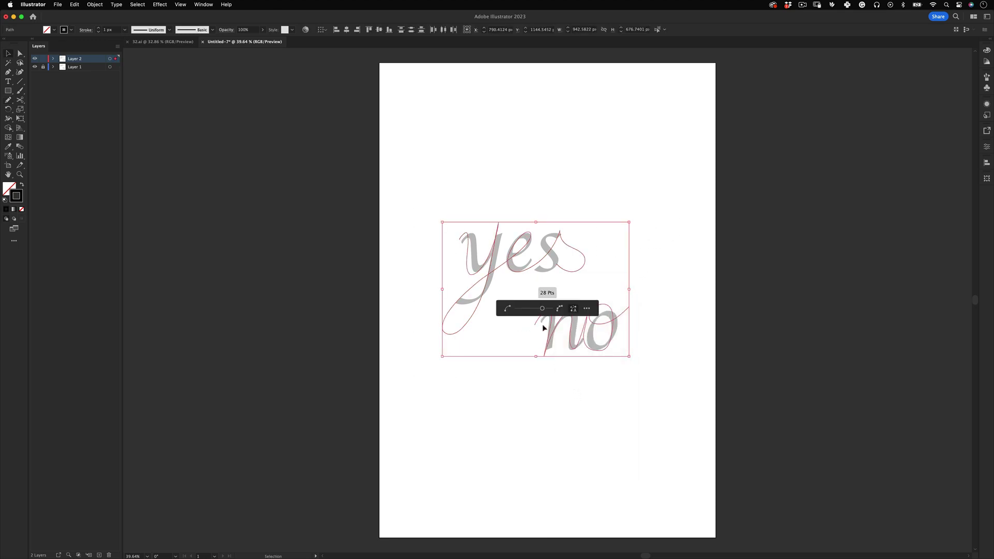
pyautogui.moveTo(533, 311); pyautogui.dragTo(515, 311)
pyautogui.click(527, 293)
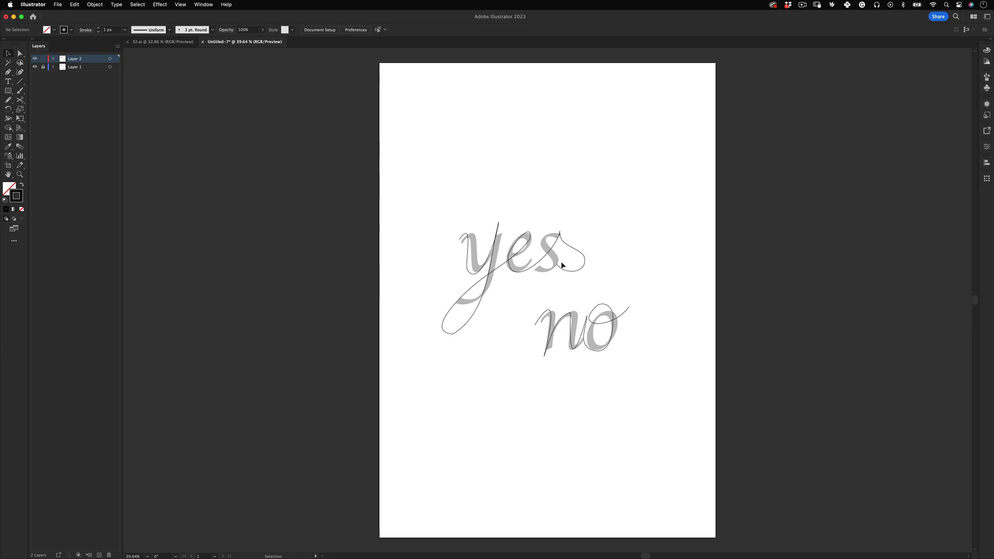
# Step: Refine the curves of the traced "yes" path by adjusting its anchor points and handles
pyautogui.click(20, 54)
pyautogui.scroll(10, 492, 255)
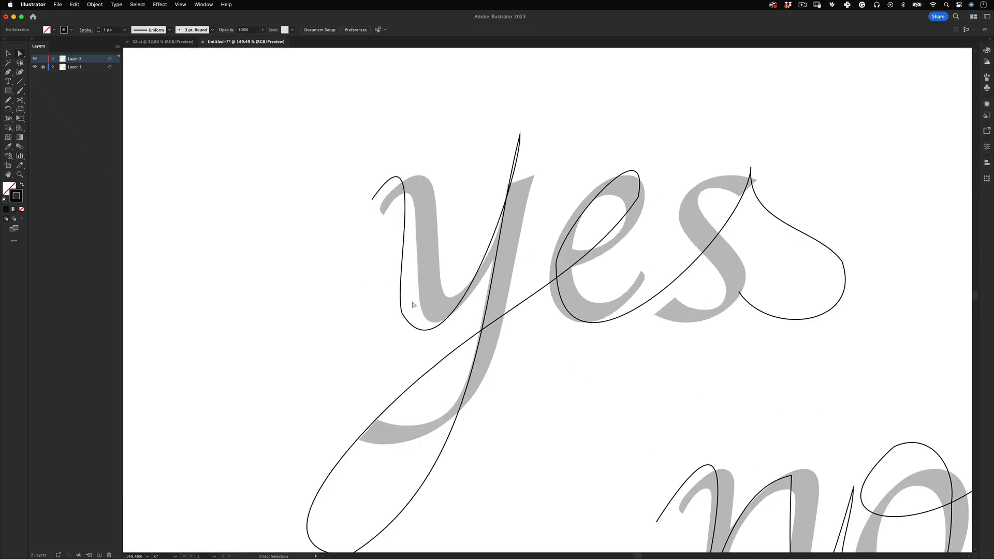
pyautogui.click(404, 311)
pyautogui.scroll(-4, 362, 414)
pyautogui.click(353, 452)
pyautogui.scroll(4, 414, 311)
pyautogui.click(481, 281)
pyautogui.click(773, 274)
pyautogui.moveTo(619, 302); pyautogui.dragTo(590, 332)
# Step: Reshape the traced "no" path by adjusting its anchor points and handles for smoother curves
pyautogui.scroll(-4, 554, 311)
pyautogui.click(555, 230)
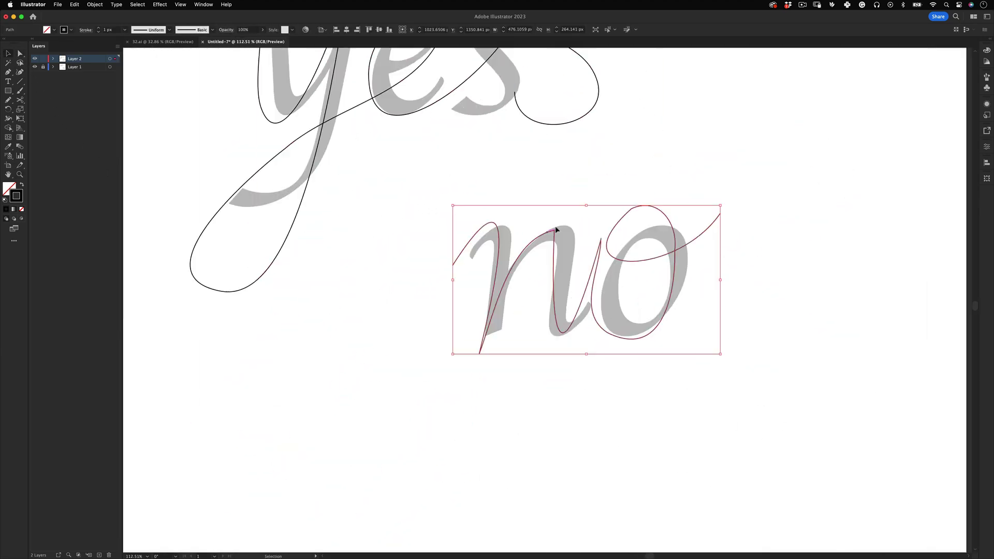
pyautogui.click(77, 29)
pyautogui.moveTo(528, 195); pyautogui.dragTo(512, 236)
pyautogui.moveTo(563, 373); pyautogui.dragTo(511, 458)
pyautogui.moveTo(453, 265); pyautogui.dragTo(442, 271)
pyautogui.click(559, 333)
pyautogui.moveTo(590, 224); pyautogui.dragTo(580, 226)
pyautogui.click(675, 250)
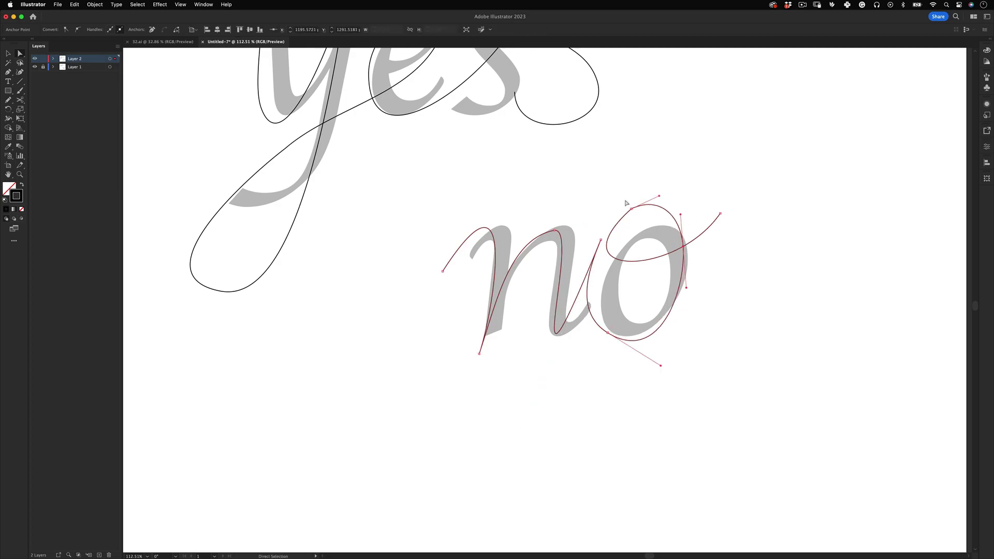
pyautogui.click(631, 209)
pyautogui.moveTo(659, 195); pyautogui.dragTo(658, 189)
pyautogui.press('v')
pyautogui.click(659, 187)
# Step: Draw a circle about 125 px in diameter above "yes", with no stroke and a linear gradient fill
pyautogui.scroll(-5, 654, 181)
pyautogui.moveTo(645, 117); pyautogui.dragTo(606, 246)
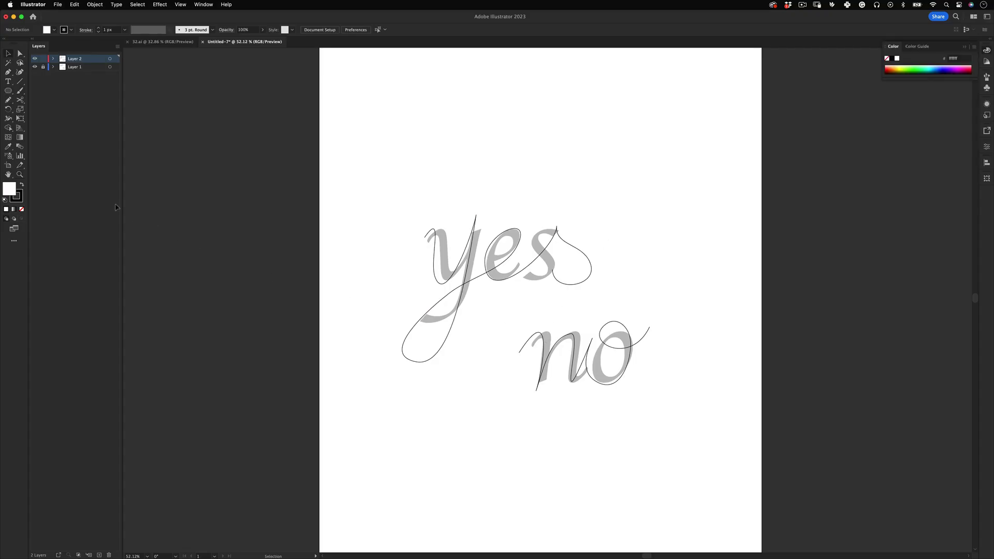
pyautogui.click(8, 92)
pyautogui.moveTo(459, 98); pyautogui.dragTo(477, 112)
pyautogui.press('x')
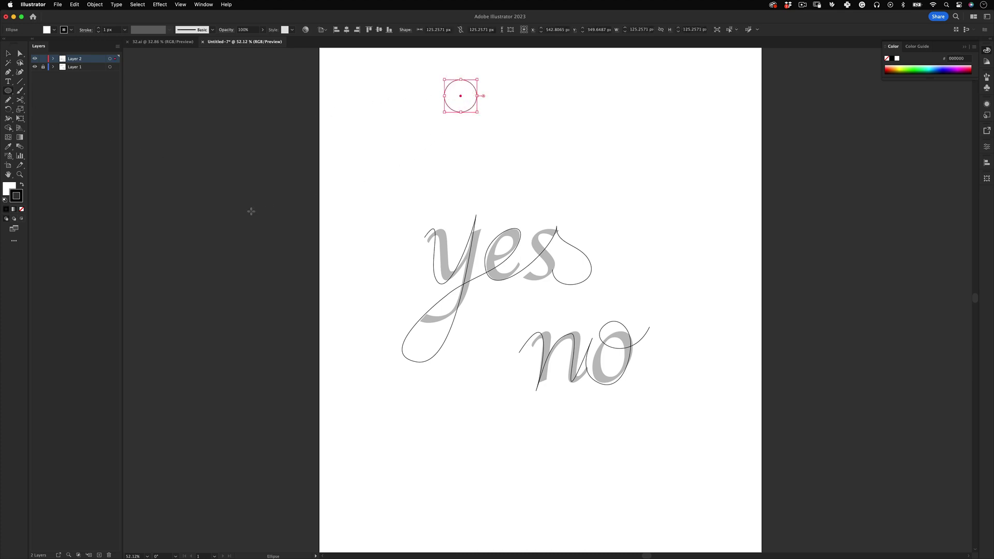
pyautogui.click(21, 211)
pyautogui.press('x')
pyautogui.click(14, 210)
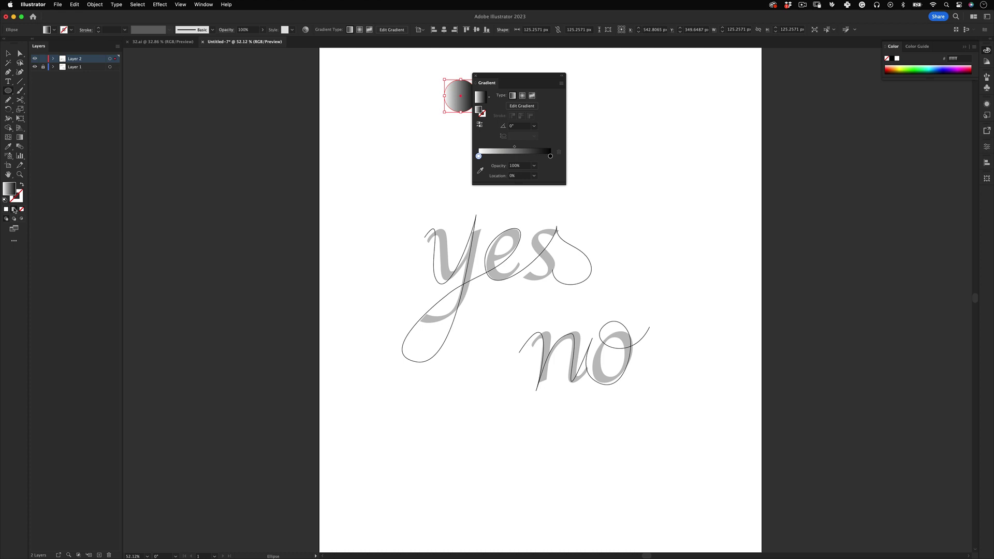
# Step: Set the circle's gradient to run from magenta to orange (#FF7100)
pyautogui.moveTo(507, 76); pyautogui.dragTo(529, 74)
pyautogui.doubleClick(501, 155)
pyautogui.moveTo(553, 197); pyautogui.dragTo(528, 197)
pyautogui.doubleClick(573, 154)
pyautogui.click(499, 73)
# Step: Duplicate the gradient circle directly below and change the copy's orange gradient stop to dark blue
pyautogui.press('v')
pyautogui.moveTo(469, 108); pyautogui.dragTo(470, 157)
pyautogui.press('g')
pyautogui.doubleClick(477, 144)
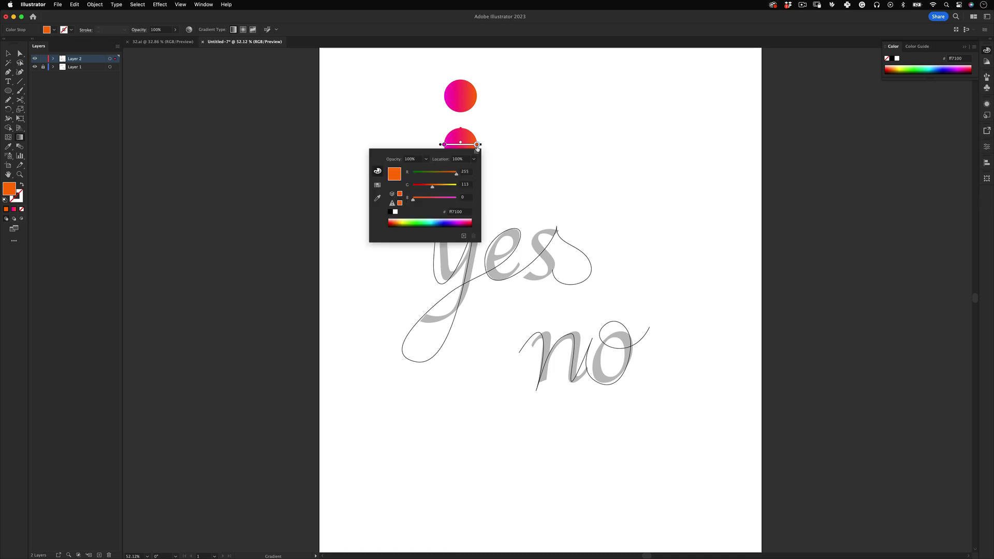
pyautogui.click(445, 224)
pyautogui.moveTo(422, 174); pyautogui.dragTo(406, 188)
# Step: Duplicate both gradient circles horizontally to the right side of the artboard
pyautogui.press('v')
pyautogui.click(496, 94)
pyautogui.moveTo(496, 94); pyautogui.dragTo(606, 102)
pyautogui.click(658, 118)
# Step: Rotate each of the two right-hand circles so the magenta end of its gradient faces the upper right
pyautogui.click(640, 96)
pyautogui.press('e')
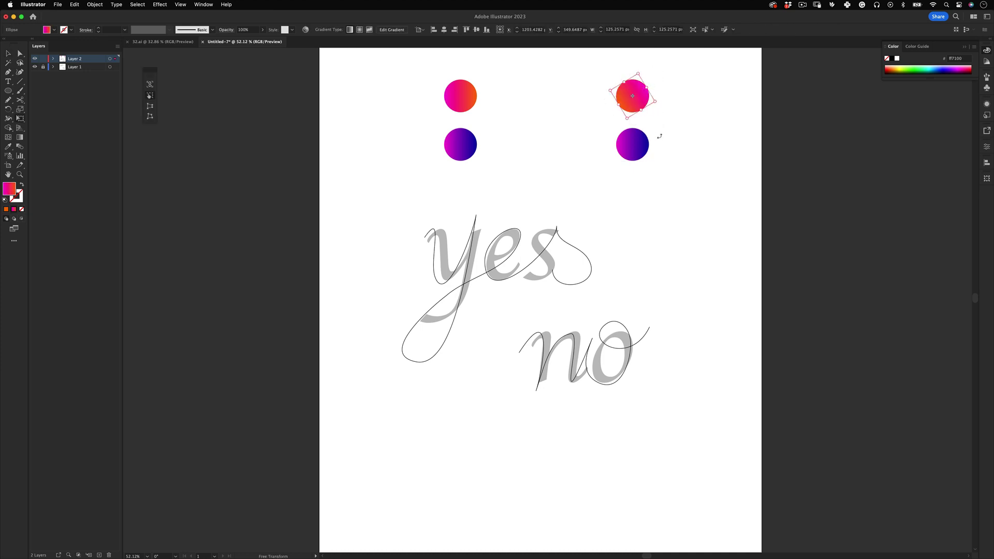
pyautogui.press('v')
pyautogui.click(641, 146)
pyautogui.press('e')
pyautogui.moveTo(655, 166); pyautogui.dragTo(395, 133)
# Step: Make a blend between the two magenta-orange circles
pyautogui.press('v')
pyautogui.click(673, 114)
pyautogui.scroll(-3, 658, 106)
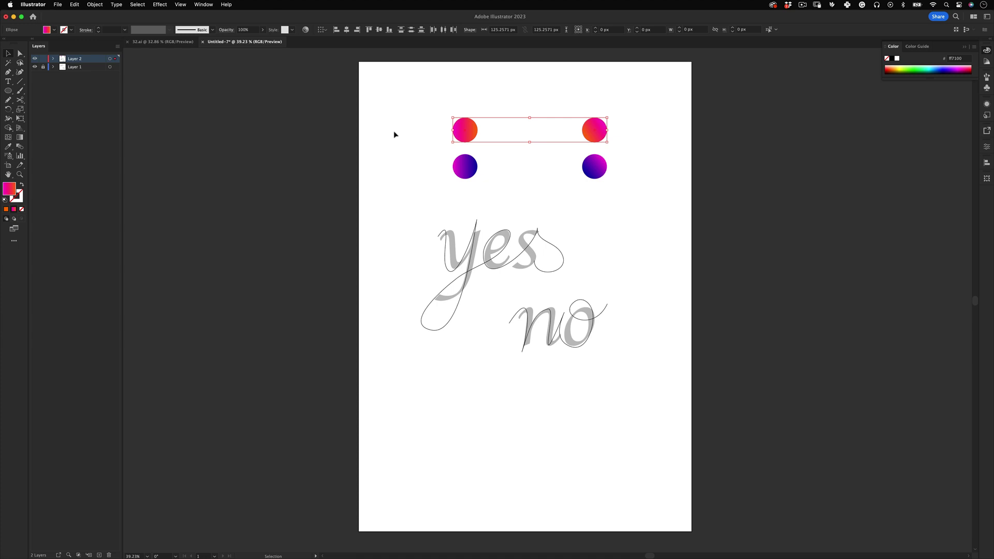
pyautogui.click(94, 4)
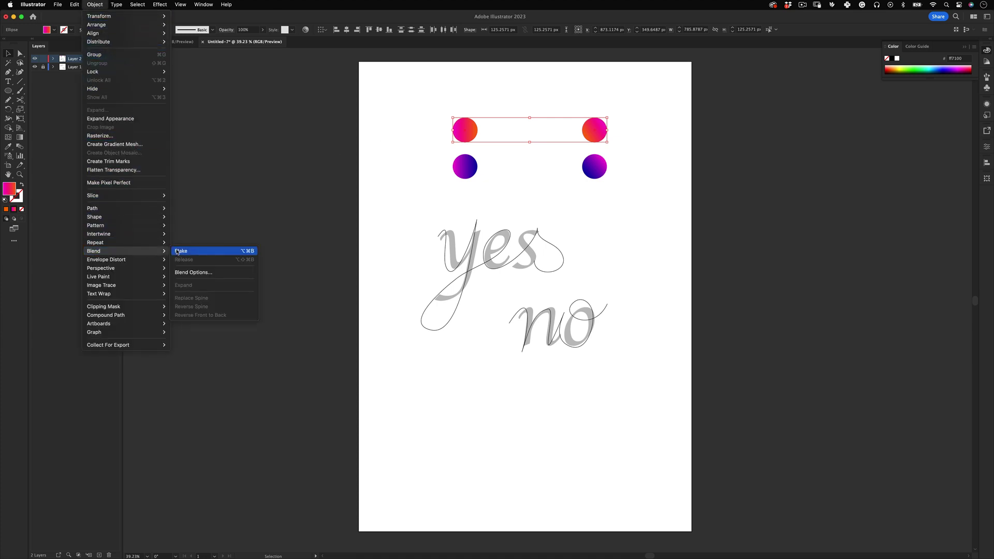
pyautogui.click(181, 251)
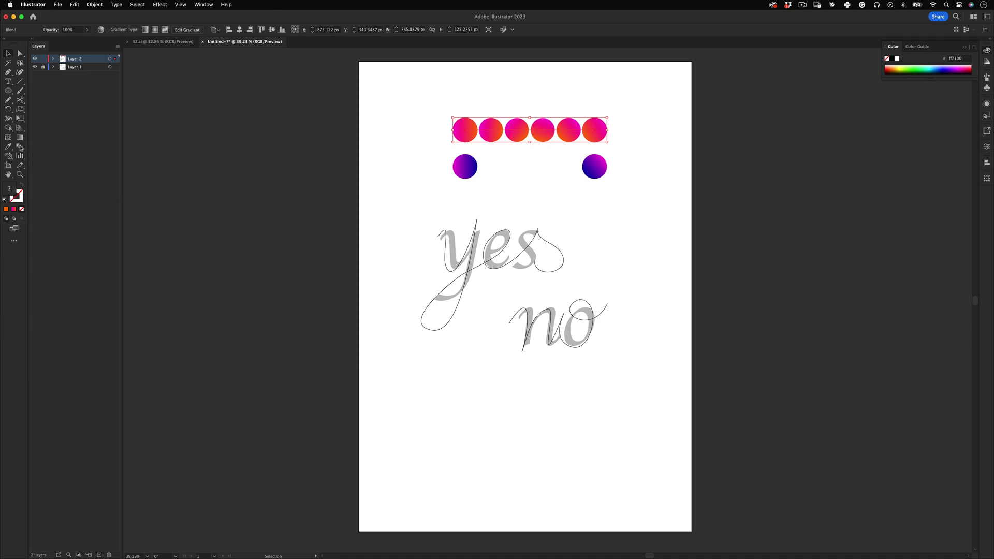
# Step: Set the magenta-orange blend's spacing to 1000 specified steps
pyautogui.click(20, 147)
pyautogui.doubleClick(20, 147)
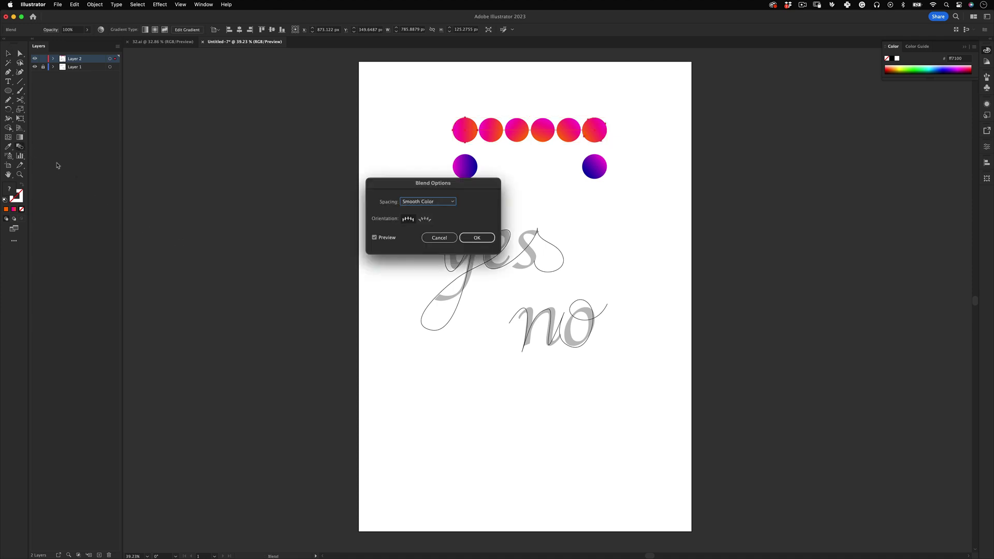
pyautogui.click(414, 201)
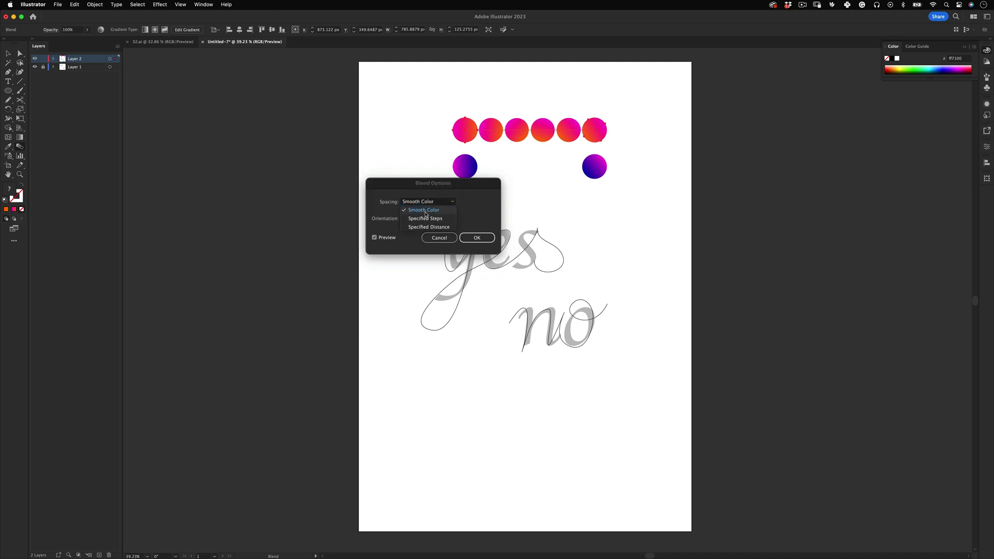
pyautogui.click(458, 210)
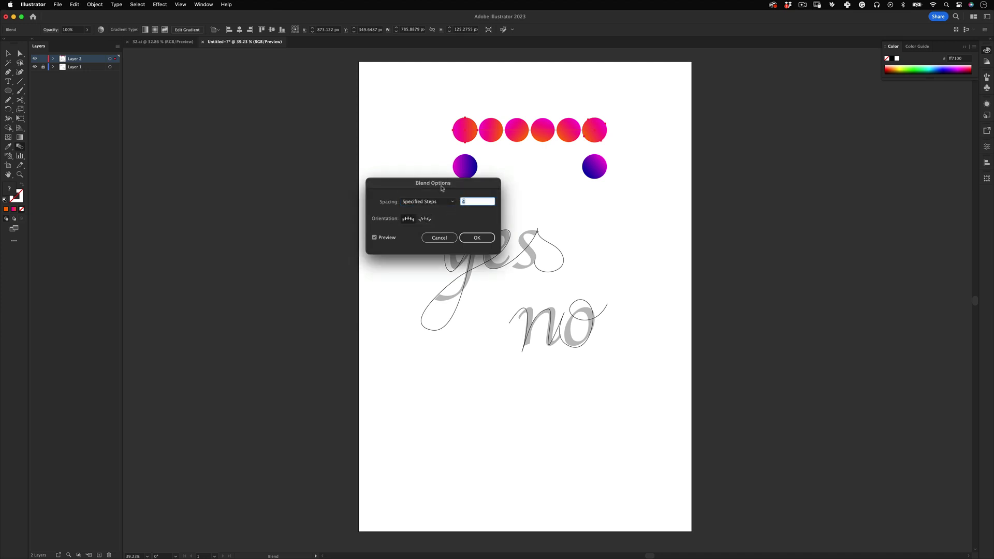
pyautogui.moveTo(494, 182); pyautogui.dragTo(666, 203)
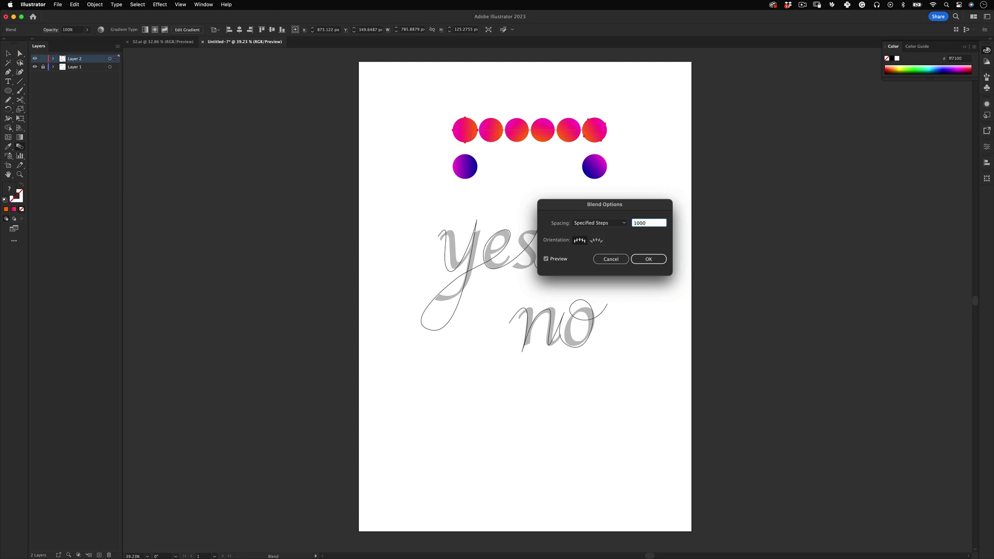
pyautogui.press('Return')
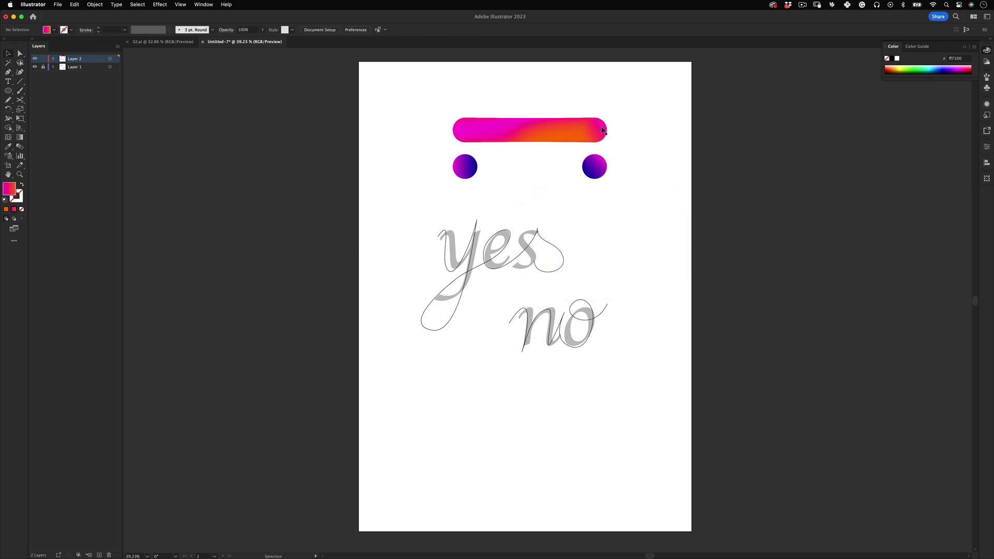
# Step: Rotate the right end circle inside the magenta-orange blend so its orange end faces the upper right
pyautogui.doubleClick(595, 129)
pyautogui.moveTo(582, 148); pyautogui.dragTo(599, 110)
pyautogui.press('super+z')
pyautogui.press('super+z')
pyautogui.click(602, 138)
pyautogui.doubleClick(572, 98)
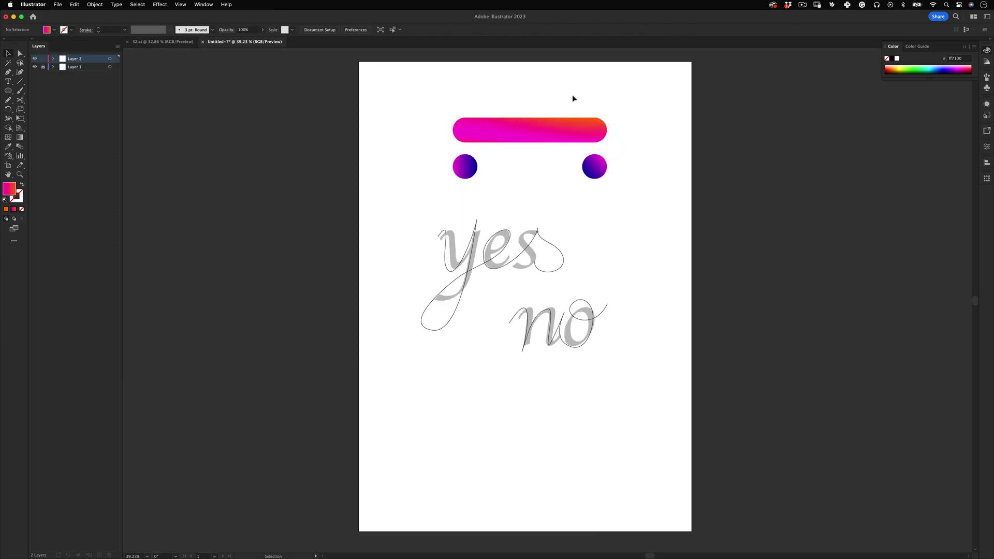
# Step: Blend the two magenta-blue circles using 300 specified steps
pyautogui.moveTo(642, 191); pyautogui.dragTo(432, 157)
pyautogui.click(95, 5)
pyautogui.moveTo(119, 250)
pyautogui.click(186, 251)
pyautogui.doubleClick(20, 147)
pyautogui.write('300')
pyautogui.press('Return')
pyautogui.click(631, 122)
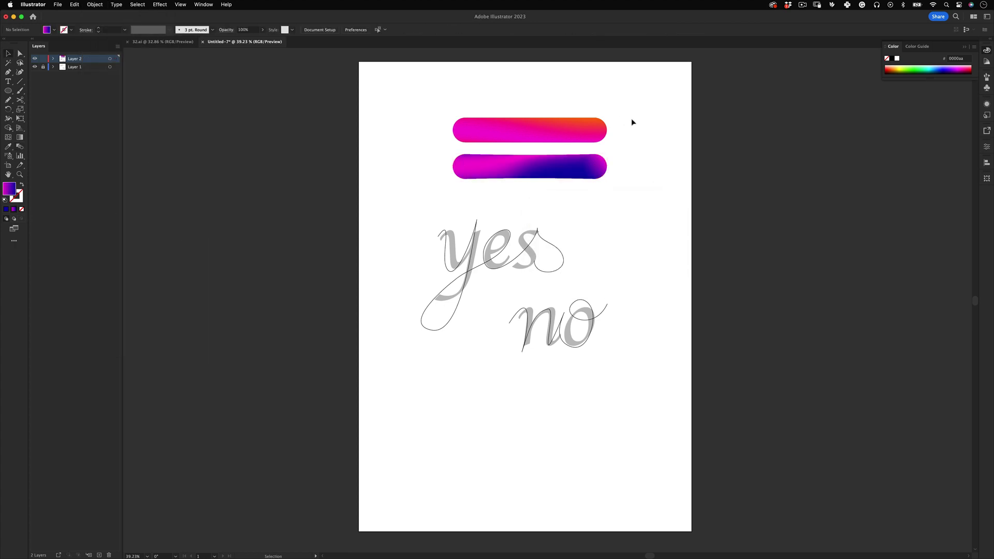
# Step: Rotate the right end circle inside the magenta-blue blend so its dark blue end faces the lower right
pyautogui.doubleClick(585, 168)
pyautogui.click(586, 170)
pyautogui.moveTo(609, 182); pyautogui.dragTo(591, 181)
pyautogui.doubleClick(643, 142)
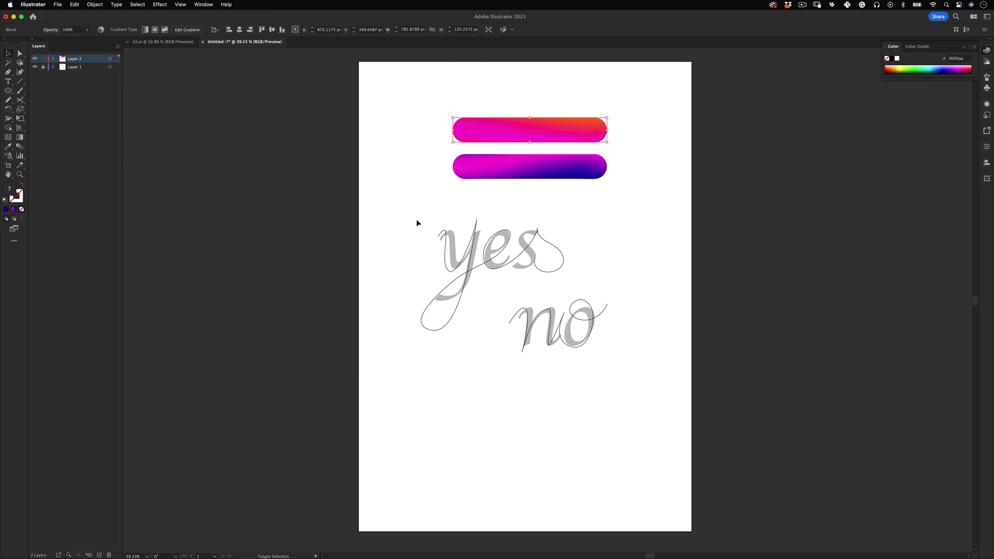
# Step: Replace the magenta-orange blend's spine with the traced "yes" path and reverse the blend front to back
pyautogui.moveTo(411, 216); pyautogui.dragTo(471, 276)
pyautogui.click(96, 5)
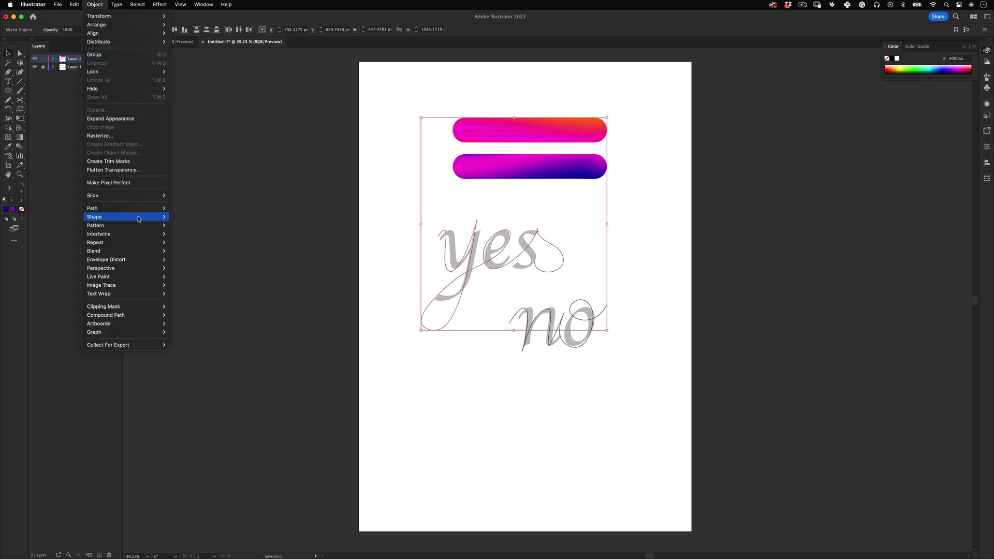
pyautogui.moveTo(139, 251)
pyautogui.click(226, 295)
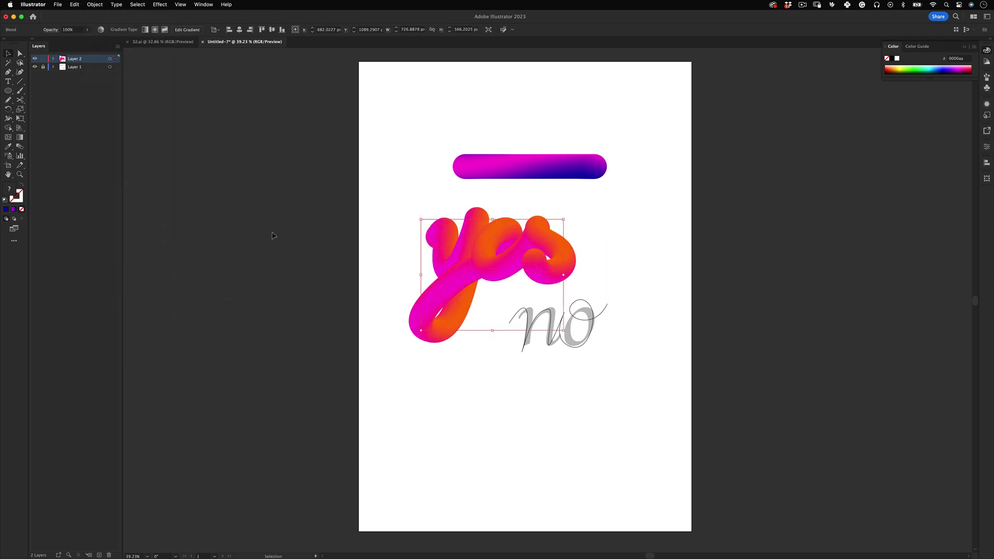
pyautogui.click(95, 4)
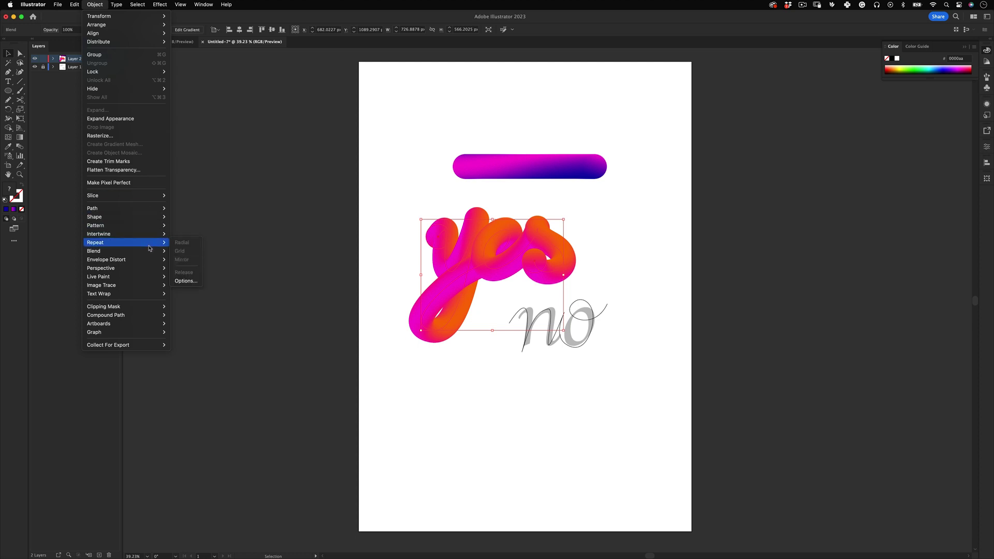
pyautogui.moveTo(160, 252)
pyautogui.click(210, 315)
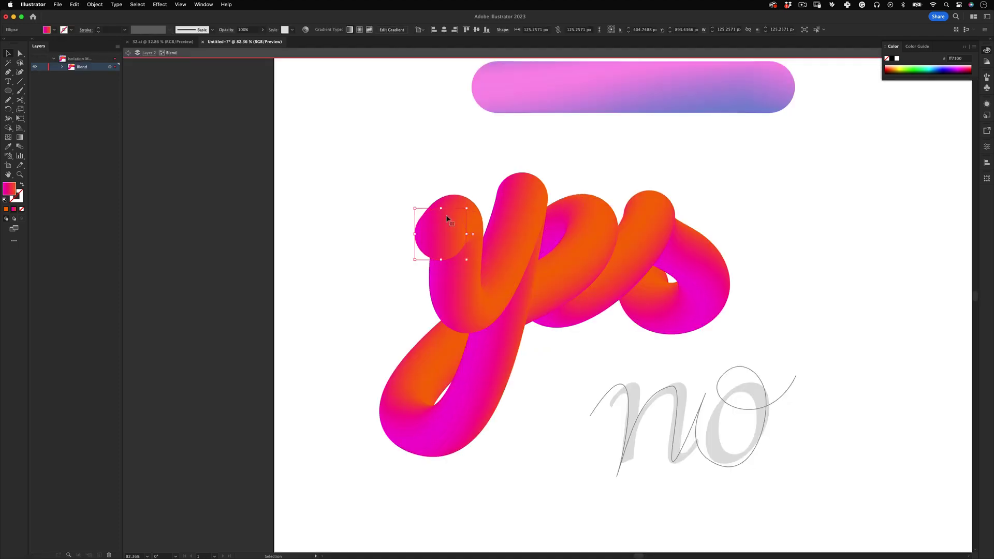
# Step: Scale both end circles of the "yes" blend uniformly to 80%
pyautogui.rightClick(444, 214)
pyautogui.moveTo(466, 385)
pyautogui.click(557, 424)
pyautogui.write('8')
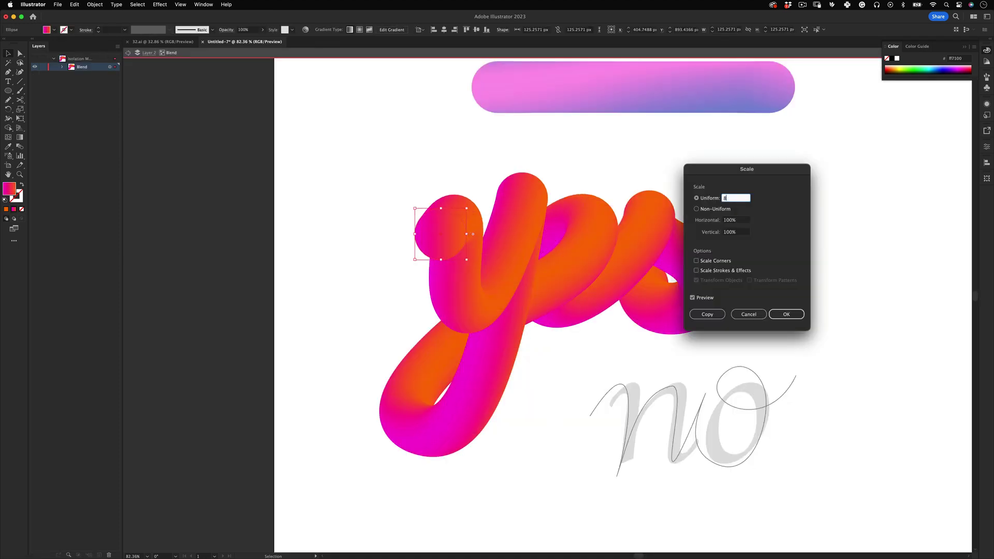
pyautogui.write('0')
pyautogui.press('Return')
pyautogui.rightClick(651, 264)
pyautogui.moveTo(668, 440)
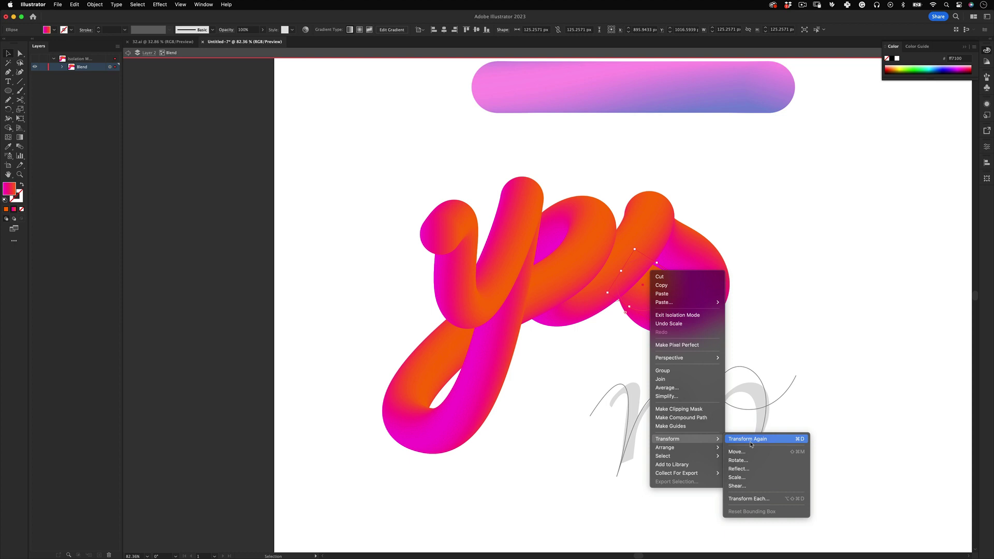
pyautogui.click(758, 476)
pyautogui.click(785, 315)
pyautogui.click(758, 149)
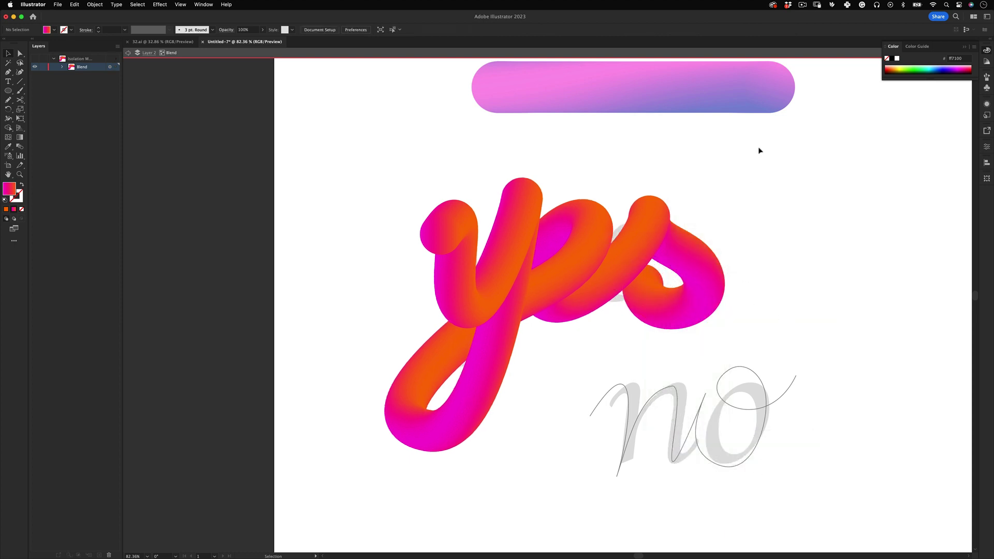
# Step: Replace the magenta-blue blend's spine with the traced "no" path
pyautogui.keyDown('shift'); pyautogui.click(542, 357); pyautogui.keyUp('shift')
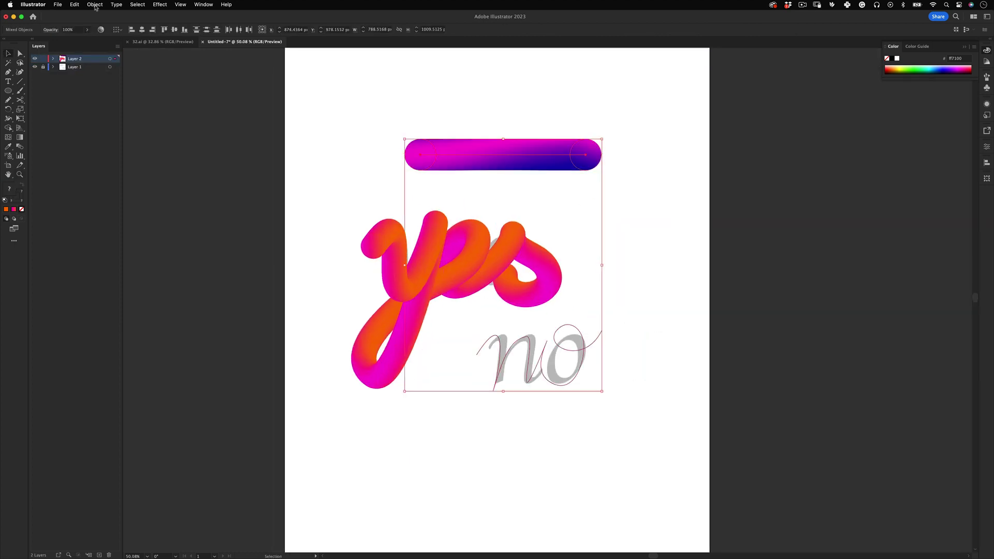
pyautogui.click(95, 5)
pyautogui.moveTo(103, 251)
pyautogui.click(197, 292)
# Step: Adjust the anchor points and curve handles along the first strokes of the "no" blend's spine
pyautogui.moveTo(433, 345); pyautogui.dragTo(433, 328)
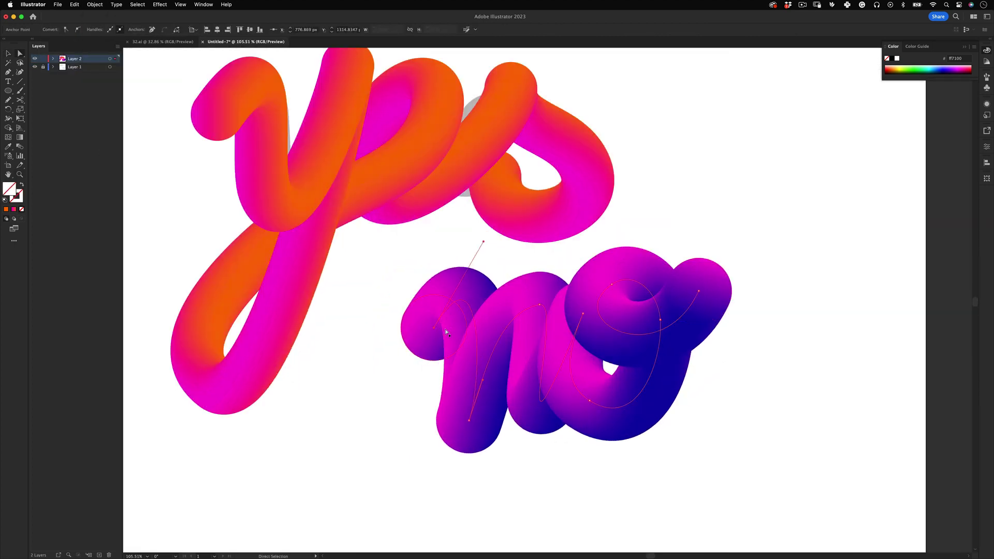
pyautogui.click(458, 329)
pyautogui.moveTo(531, 287); pyautogui.dragTo(542, 308)
pyautogui.doubleClick(576, 221)
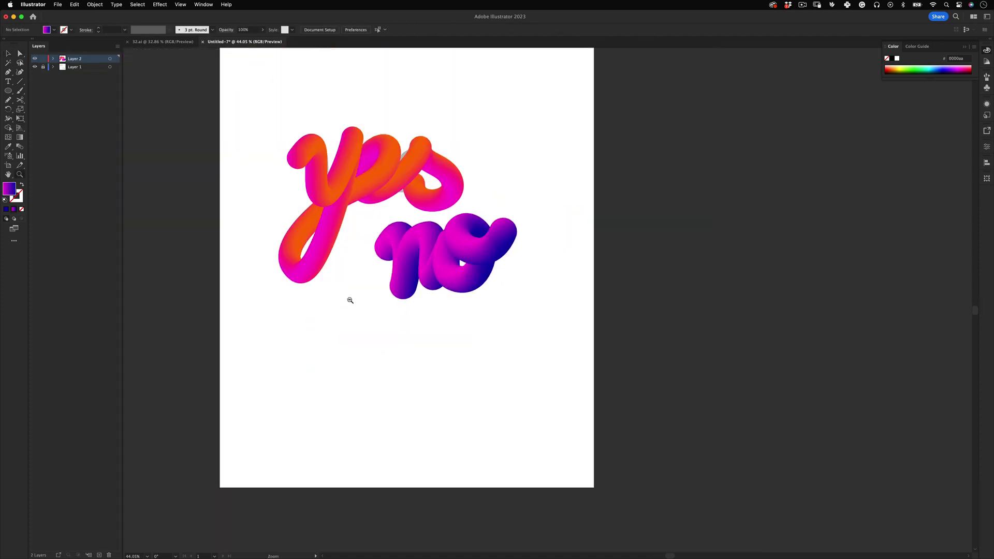
# Step: Scale the end circles of the "no" blend uniformly to 80%
pyautogui.click(655, 496)
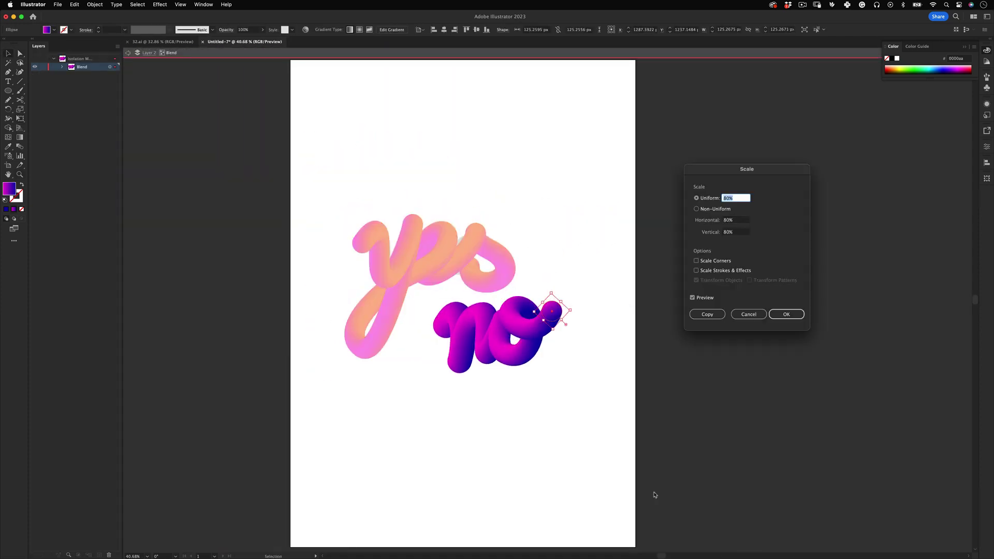
pyautogui.press('Return')
pyautogui.doubleClick(530, 427)
pyautogui.press('super+Tab')
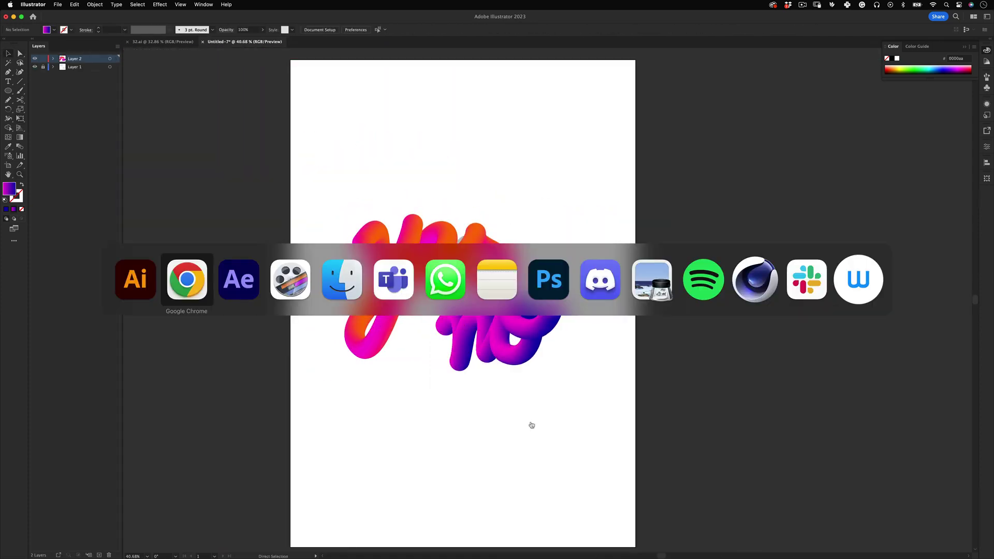
pyautogui.press('Escape')
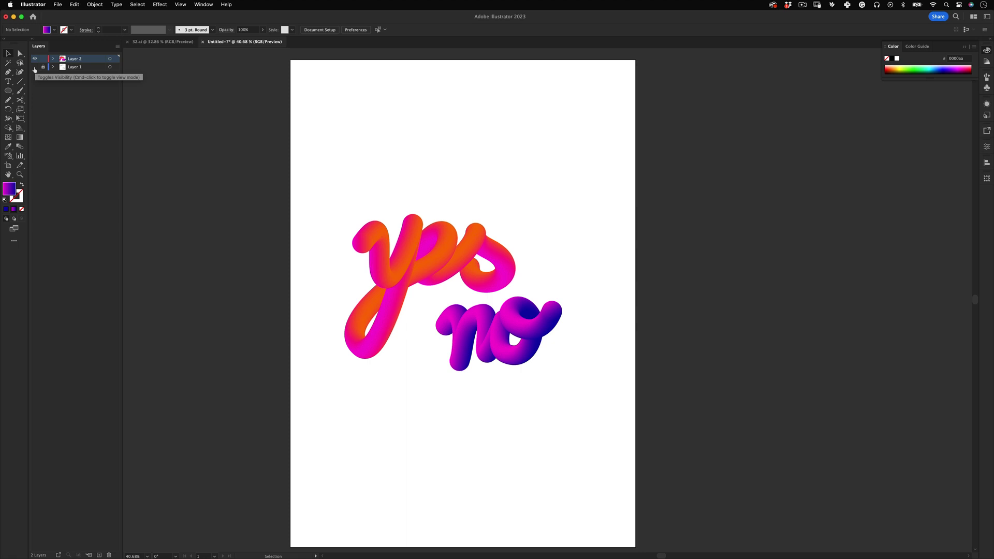
# Step: Draw a rectangle covering the whole artboard, about 1700 × 2406 px, with no stroke
pyautogui.press('d')
pyautogui.press('m')
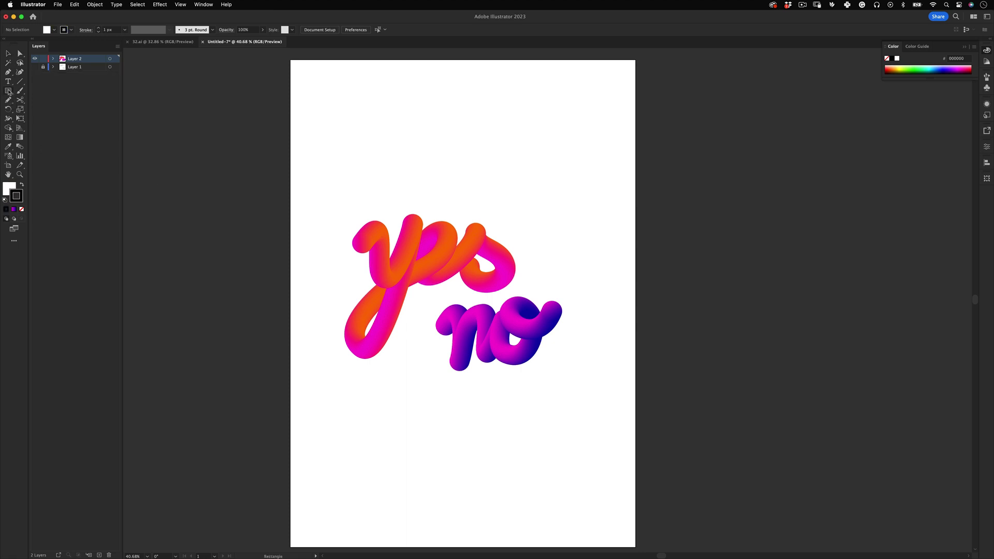
pyautogui.moveTo(291, 59)
pyautogui.mouseDown()
pyautogui.moveTo(601, 460)
pyautogui.moveTo(644, 550)
pyautogui.moveTo(636, 547)
pyautogui.mouseUp()
pyautogui.click(10, 189)
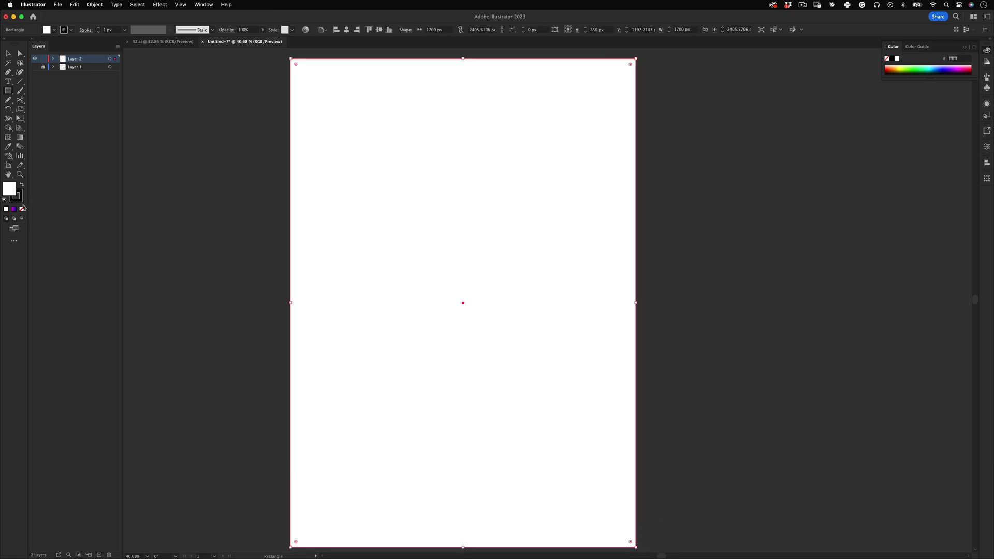
pyautogui.press('x')
pyautogui.press('/')
# Step: Fill the artboard-sized rectangle with light grey #d6d6d6 and send it to the back
pyautogui.doubleClick(9, 189)
pyautogui.write('d6d6d6')
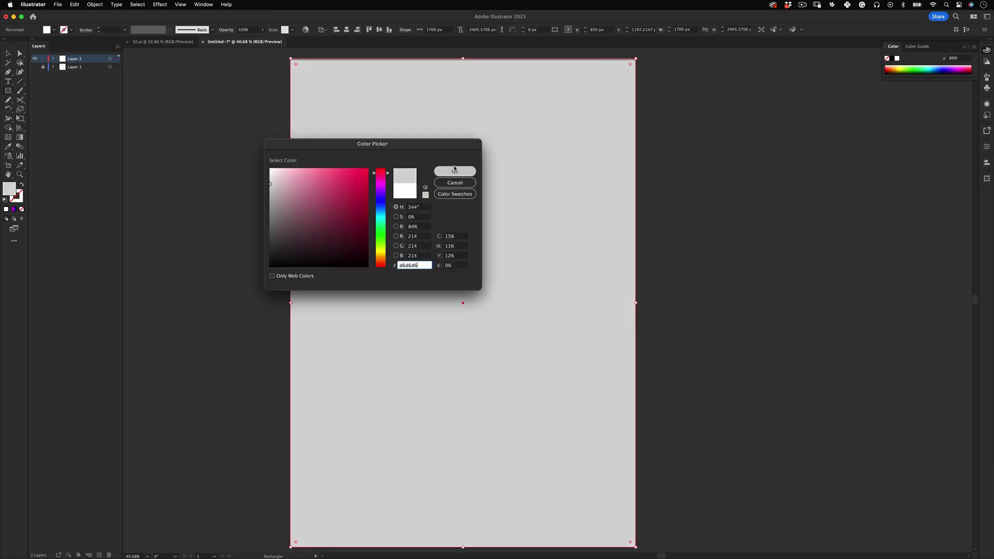
pyautogui.click(455, 172)
pyautogui.rightClick(456, 174)
pyautogui.moveTo(497, 362)
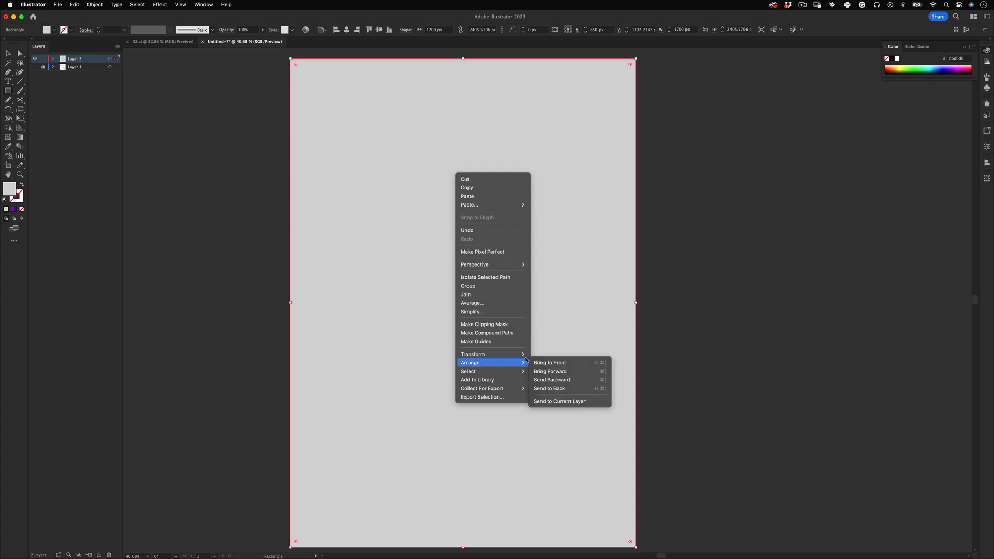
pyautogui.click(569, 388)
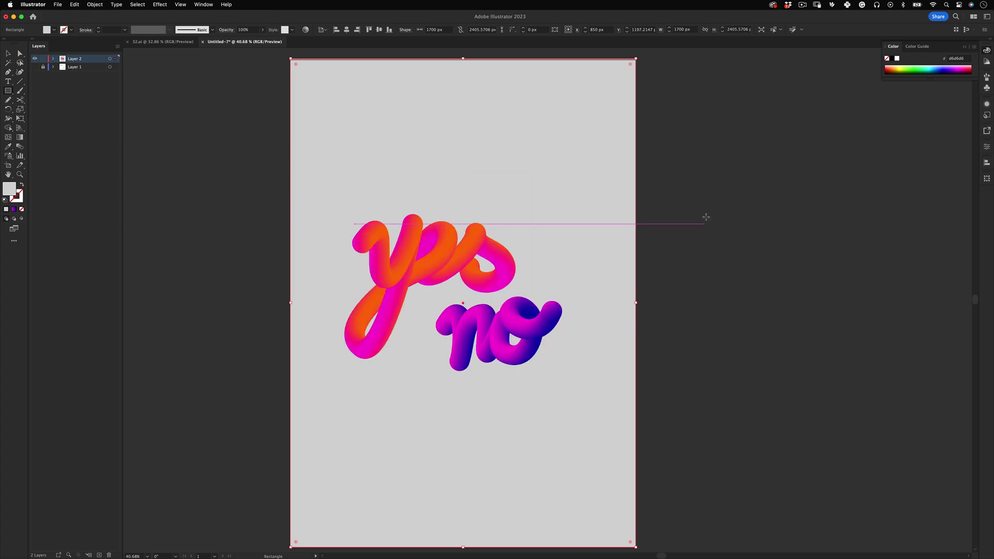
# Step: Add the text "It's" in black, enlarged near the artboard's upper left corner
pyautogui.press('super+shift+a')
pyautogui.press('t')
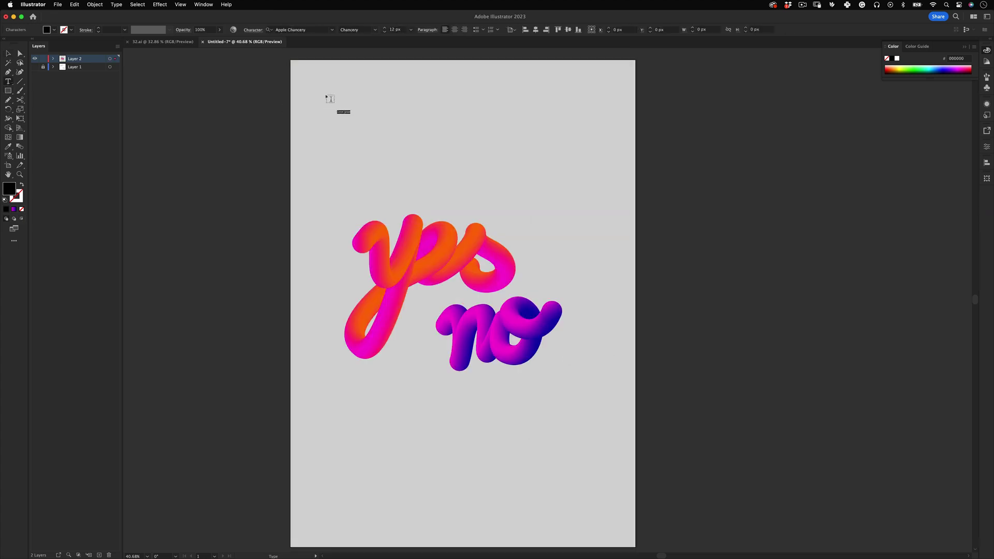
pyautogui.click(329, 98)
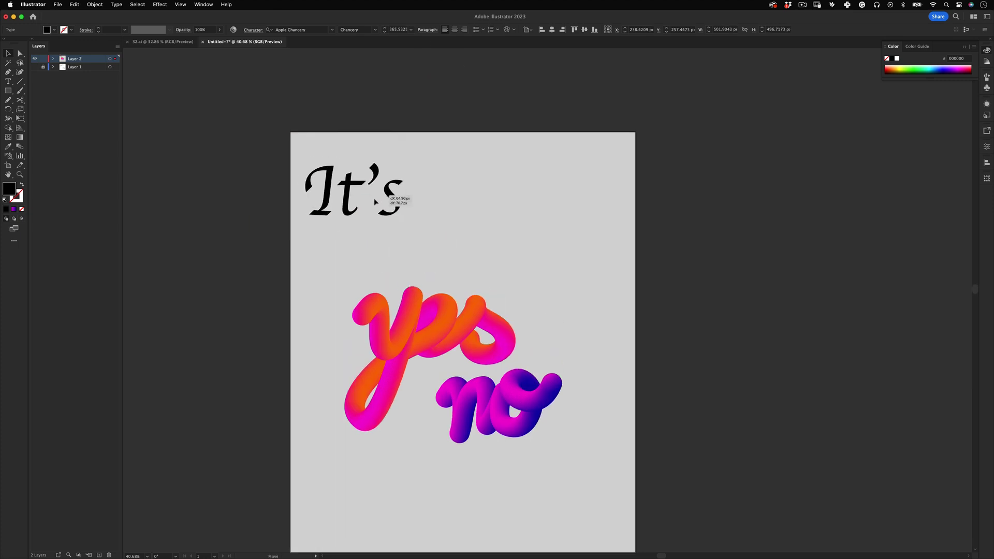
pyautogui.moveTo(374, 199); pyautogui.dragTo(376, 201)
# Step: Change the "It's" text to Helvetica Neue Medium Italic and enlarge it across the artboard's upper part
pyautogui.click(296, 30)
pyautogui.write('helve')
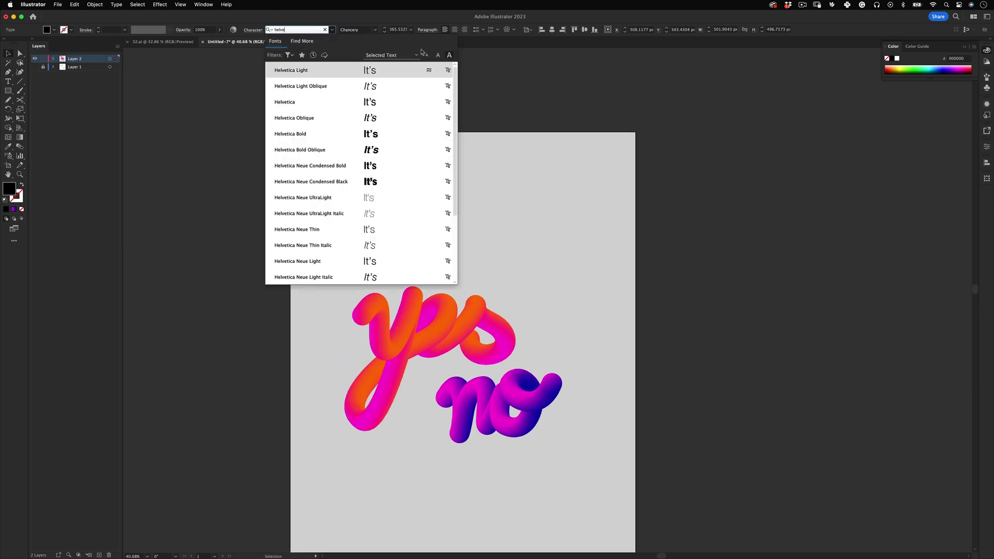
pyautogui.scroll(-5, 402, 238)
pyautogui.click(403, 245)
pyautogui.moveTo(402, 245); pyautogui.dragTo(492, 290)
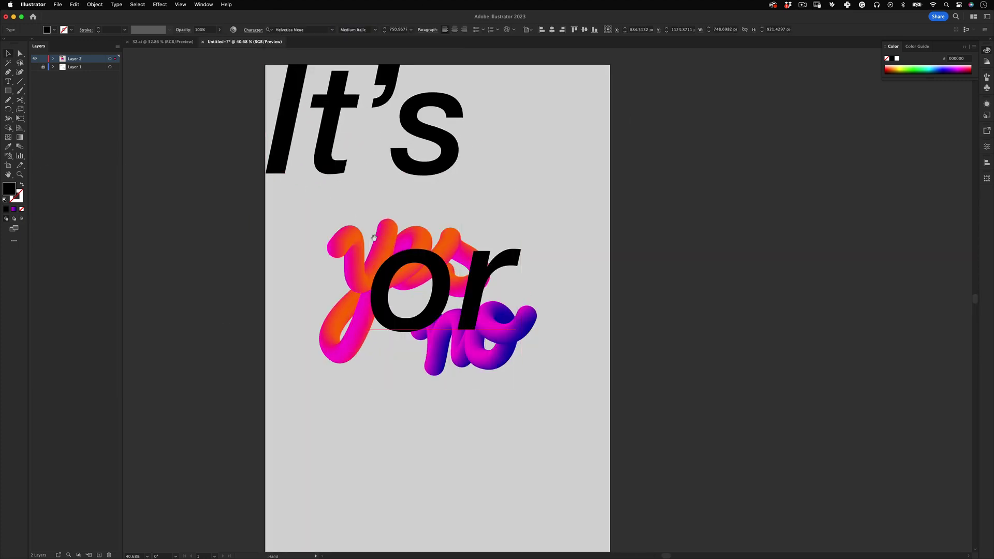
# Step: Enlarge the "or" text to about 913 px and place it toward the artboard's right edge, over the lettering
pyautogui.moveTo(374, 237); pyautogui.dragTo(382, 214)
pyautogui.moveTo(449, 261); pyautogui.dragTo(496, 229)
pyautogui.moveTo(577, 143); pyautogui.dragTo(593, 123)
pyautogui.moveTo(496, 234); pyautogui.dragTo(509, 243)
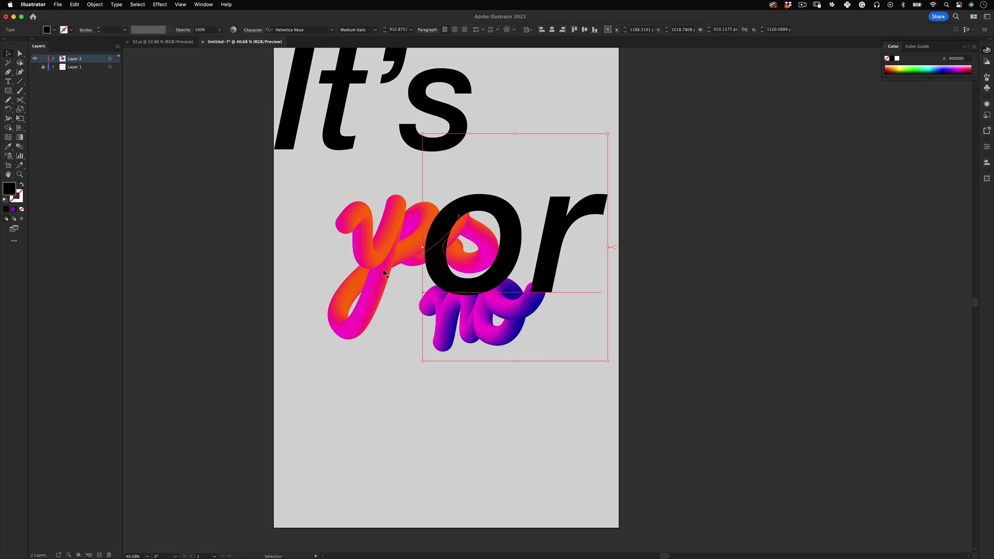
# Step: Enlarge the "yes" and "no" lettering, bringing "no" to the front so it overlaps the "or" text
pyautogui.click(362, 249)
pyautogui.moveTo(498, 195); pyautogui.dragTo(543, 156)
pyautogui.click(468, 333)
pyautogui.moveTo(468, 333); pyautogui.dragTo(469, 331)
pyautogui.click(423, 306)
pyautogui.press('super+shift+]')
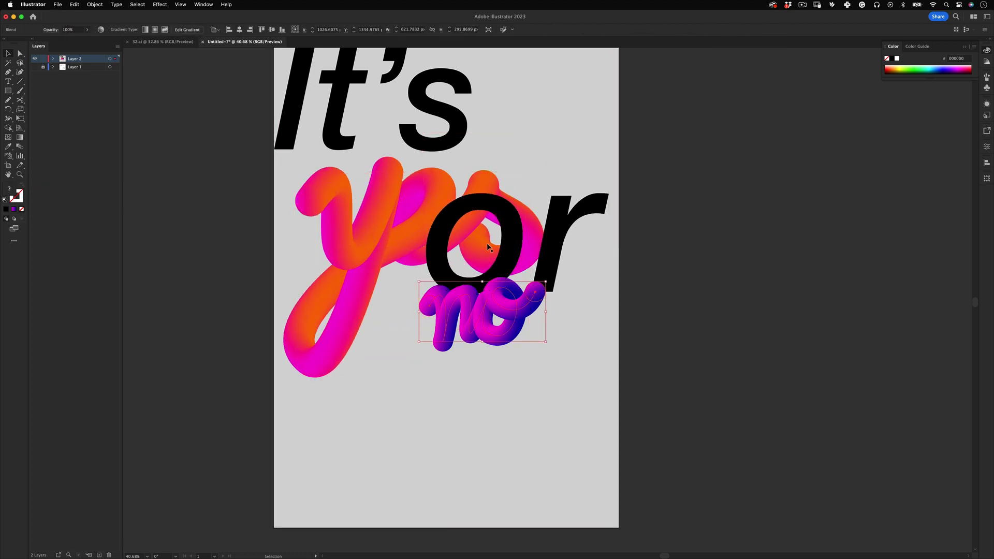
pyautogui.moveTo(546, 282); pyautogui.dragTo(588, 263)
pyautogui.moveTo(567, 296); pyautogui.dragTo(569, 306)
pyautogui.click(536, 176)
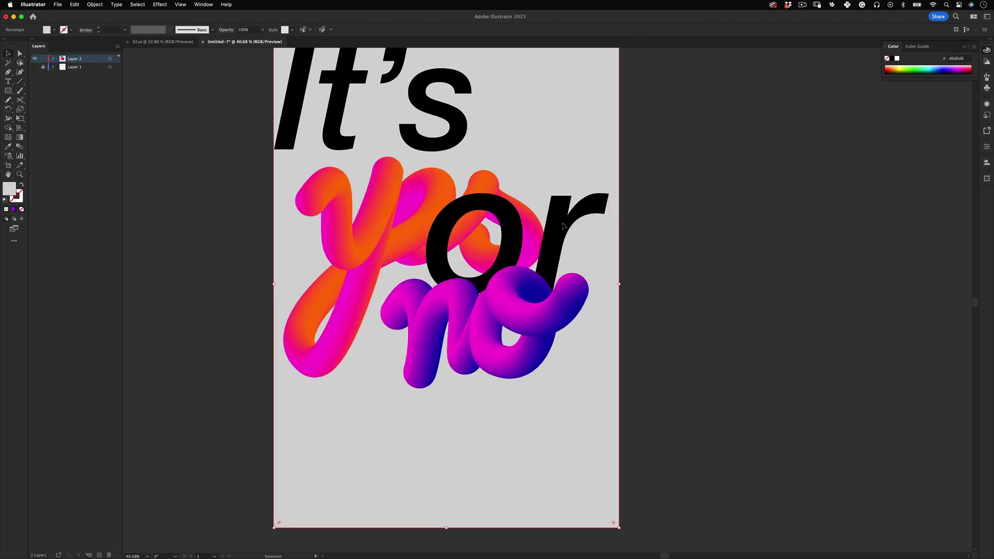
pyautogui.rightClick(554, 215)
pyautogui.press('super+z')
# Step: Duplicate the "or" text at the artboard's lower left and change the copy's wording to "ok!"
pyautogui.click(551, 217)
pyautogui.keyDown('alt'); pyautogui.moveTo(553, 215); pyautogui.dragTo(404, 445); pyautogui.keyUp('alt')
pyautogui.doubleClick(393, 441)
pyautogui.press('super+a')
pyautogui.write('ok!')
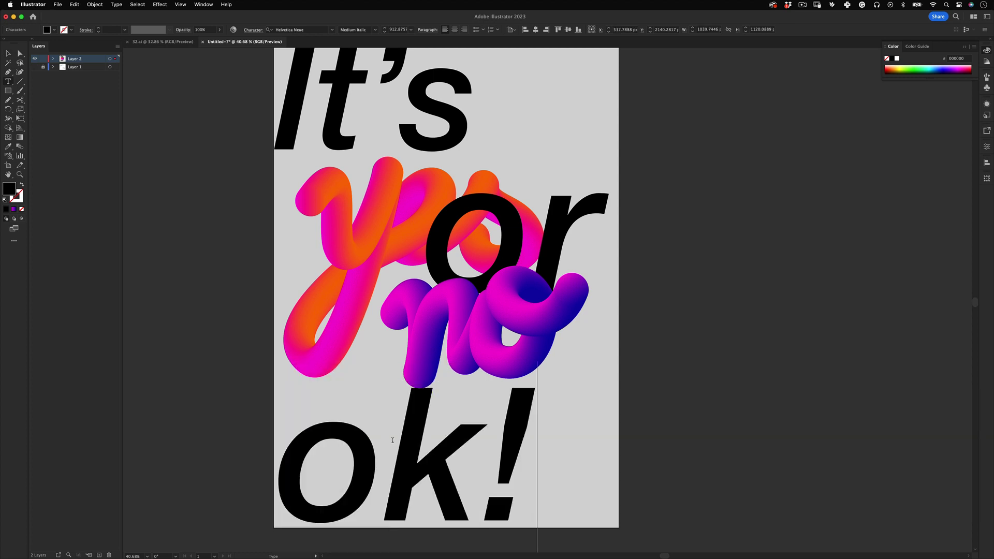
pyautogui.press('Escape')
pyautogui.scroll(-2, 444, 414)
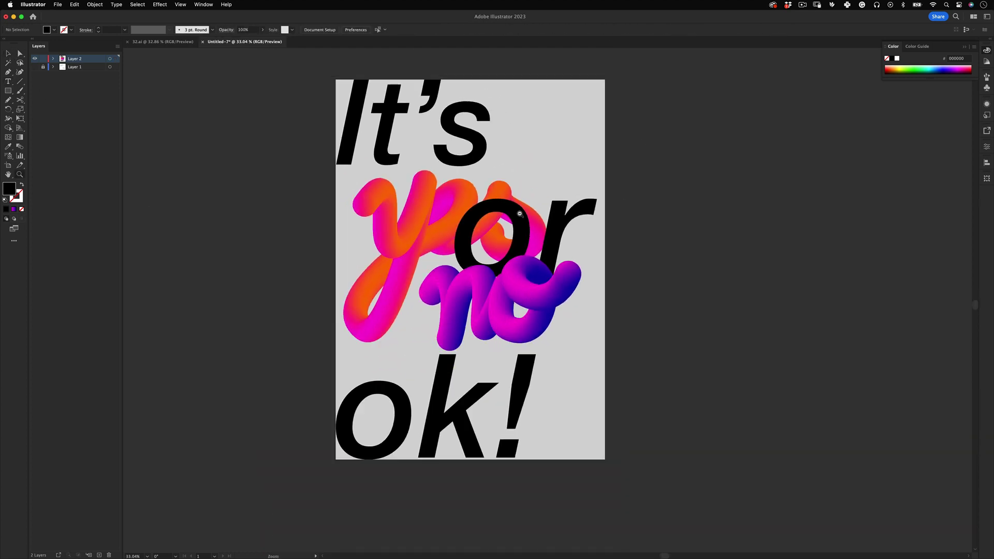
# Step: Adjust the "no" lettering's placement and bring the "ok!" text to the front so it overlaps the lettering
pyautogui.click(528, 282)
pyautogui.moveTo(568, 253)
pyautogui.mouseDown()
pyautogui.moveTo(595, 230)
pyautogui.moveTo(579, 249)
pyautogui.mouseUp()
pyautogui.click(429, 414)
pyautogui.press('super+shift+]')
# Step: Enlarge the "yes" lettering across the poster so it overlaps the lower edge of the "It's" text
pyautogui.moveTo(466, 207); pyautogui.dragTo(465, 248)
pyautogui.click(458, 249)
pyautogui.moveTo(526, 207); pyautogui.dragTo(543, 185)
pyautogui.click(636, 101)
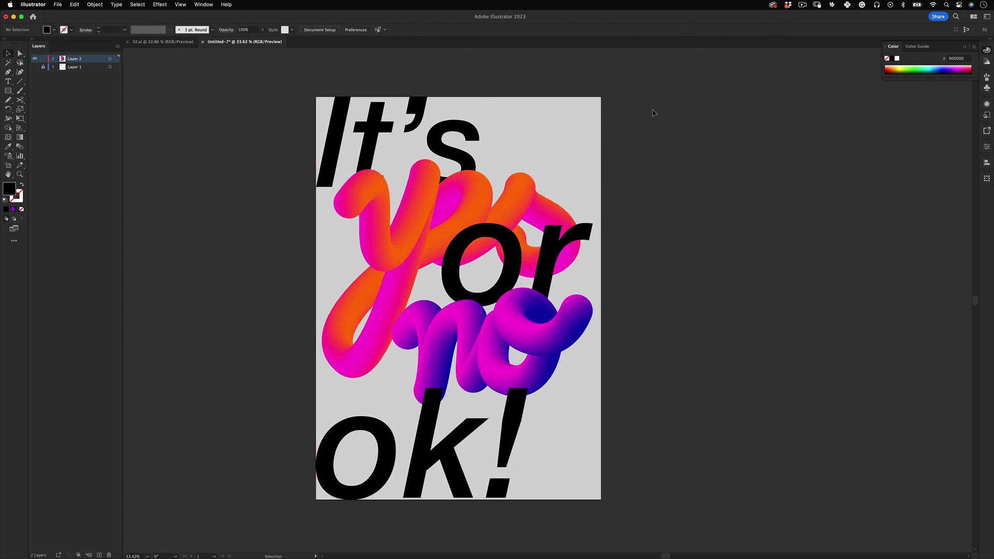
# Step: Draw a slanted white bar about 375 by 46 px beside the "yes" lettering and copy it to the poster's upper right
pyautogui.click(896, 59)
pyautogui.moveTo(339, 233); pyautogui.dragTo(420, 241)
pyautogui.moveTo(416, 249); pyautogui.dragTo(421, 232)
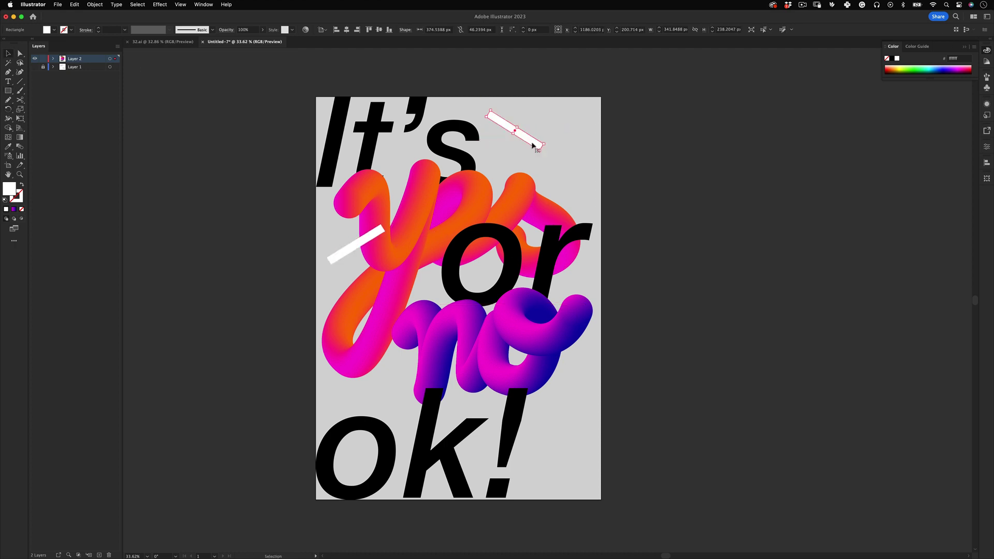
pyautogui.moveTo(532, 146); pyautogui.dragTo(552, 169)
# Step: Add more slanted white bars beside "no", after "ok!" and at "It's", sending the one at "It's" backward
pyautogui.press('m')
pyautogui.moveTo(362, 400)
pyautogui.mouseDown()
pyautogui.moveTo(430, 410)
pyautogui.moveTo(395, 371)
pyautogui.mouseUp()
pyautogui.moveTo(466, 408)
pyautogui.mouseDown()
pyautogui.moveTo(542, 418)
pyautogui.moveTo(554, 464)
pyautogui.mouseUp()
pyautogui.moveTo(339, 152); pyautogui.dragTo(409, 166)
pyautogui.press('super+[')
pyautogui.click(630, 162)
# Step: Reposition the white bars beside "yes" and "no", and place another bar behind the "o" of "ok!"
pyautogui.scroll(-2, 630, 162)
pyautogui.moveTo(354, 215); pyautogui.dragTo(347, 227)
pyautogui.moveTo(394, 341); pyautogui.dragTo(400, 335)
pyautogui.press('super+[')
pyautogui.moveTo(552, 436); pyautogui.dragTo(339, 393)
pyautogui.click(289, 395)
pyautogui.scroll(2, 533, 145)
# Step: Adjust the upper-right white bar's angle and complete the scattered bars along the poster's right side
pyautogui.moveTo(533, 155); pyautogui.dragTo(520, 144)
pyautogui.press('m')
pyautogui.moveTo(514, 283); pyautogui.dragTo(563, 359)
pyautogui.click(614, 165)
# Step: Paint a small freehand squiggle beside the "yes" lettering with the Paintbrush and choose black as the stroke colour
pyautogui.click(20, 91)
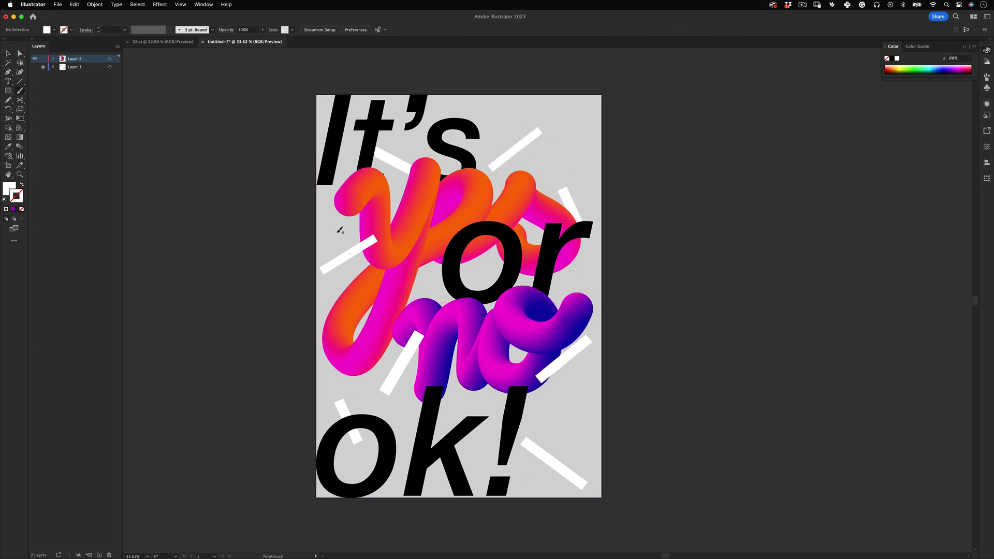
pyautogui.moveTo(334, 221); pyautogui.dragTo(357, 246)
pyautogui.doubleClick(16, 196)
pyautogui.moveTo(285, 225); pyautogui.dragTo(246, 284)
pyautogui.press('Return')
pyautogui.press('v')
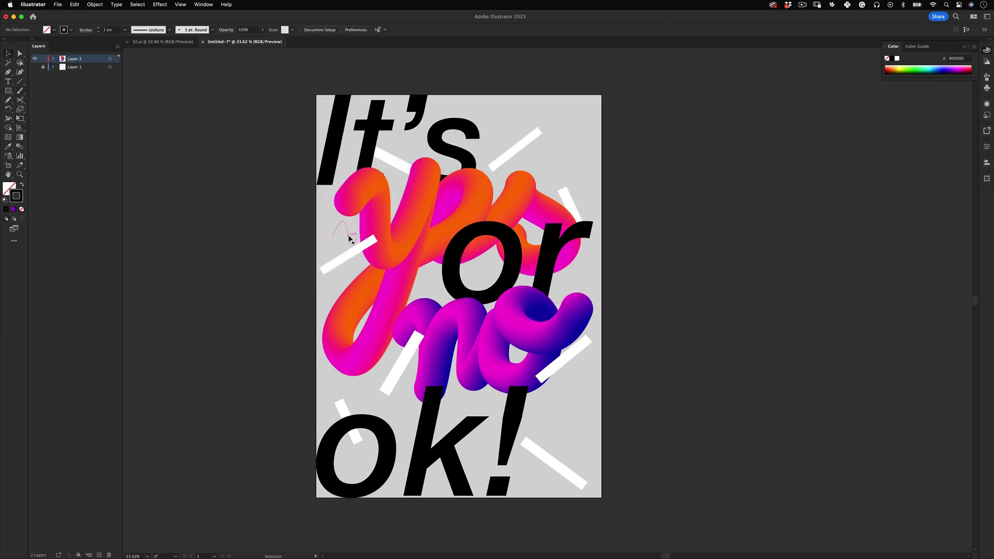
# Step: Recolour the squiggle beside the "yes" lettering with a black stroke
pyautogui.click(349, 237)
pyautogui.doubleClick(16, 195)
pyautogui.moveTo(285, 225); pyautogui.dragTo(249, 282)
pyautogui.click(455, 171)
pyautogui.click(346, 231)
# Step: Paint more thin black squiggles around the lettering, near the white bars and across the poster's empty areas
pyautogui.press('b')
pyautogui.moveTo(335, 281); pyautogui.dragTo(367, 285)
pyautogui.scroll(-1, 466, 181)
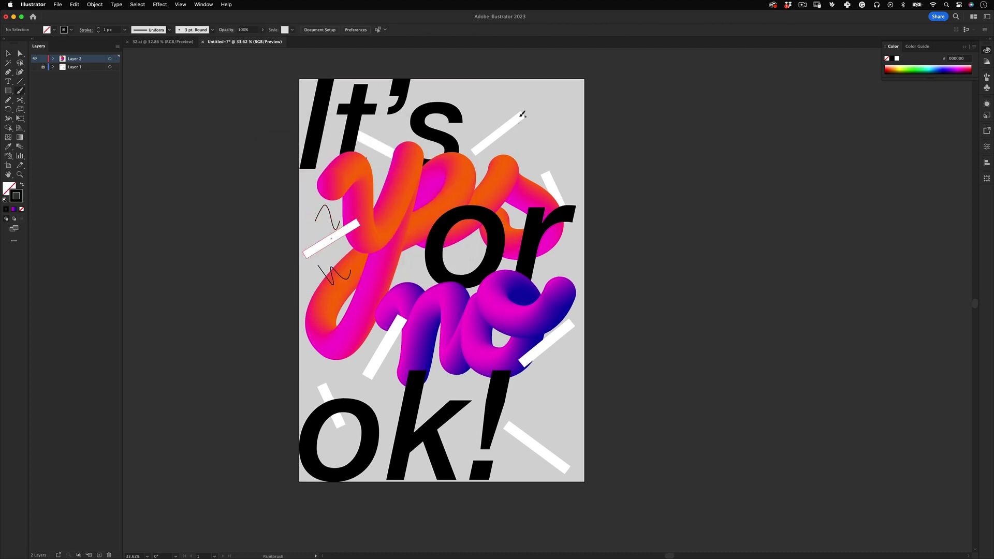
pyautogui.moveTo(483, 96); pyautogui.dragTo(528, 151)
pyautogui.moveTo(541, 169); pyautogui.dragTo(580, 235)
pyautogui.moveTo(528, 439); pyautogui.dragTo(579, 451)
pyautogui.moveTo(541, 389); pyautogui.dragTo(564, 378)
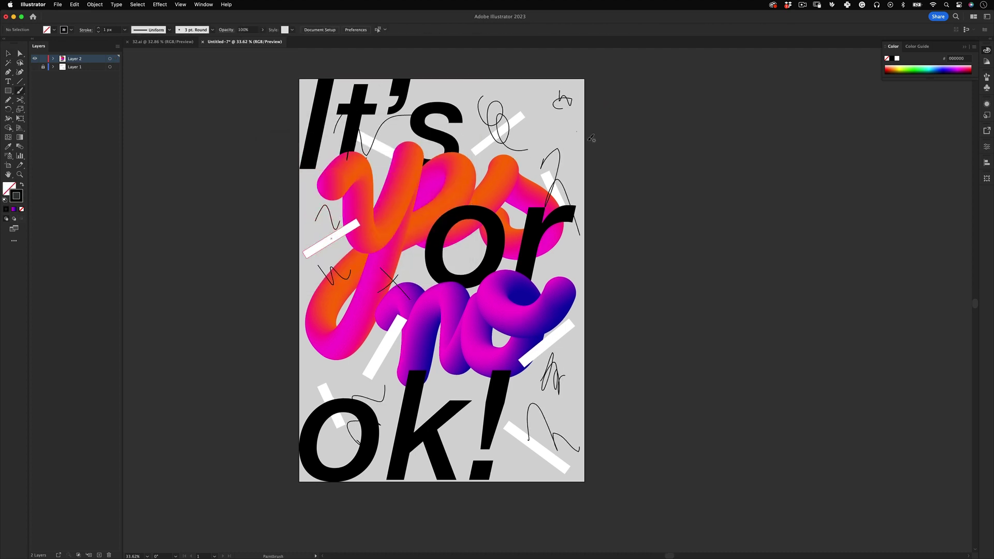
pyautogui.moveTo(414, 269); pyautogui.dragTo(420, 282)
# Step: Cover the whole artboard with a rectangle about 1697 by 2400 px, filled black without a stroke
pyautogui.press('v')
pyautogui.moveTo(300, 79); pyautogui.dragTo(584, 481)
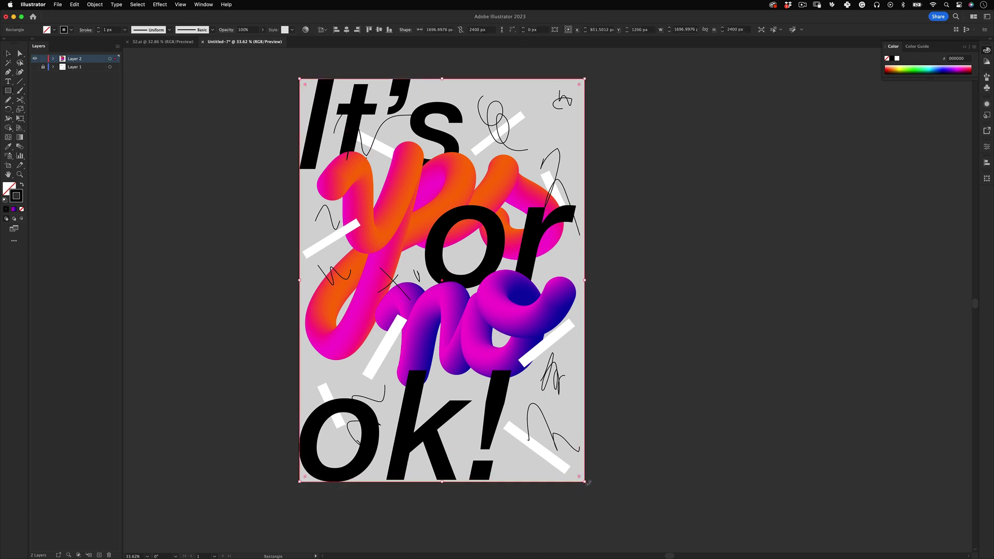
pyautogui.press('d')
pyautogui.click(22, 185)
pyautogui.click(22, 209)
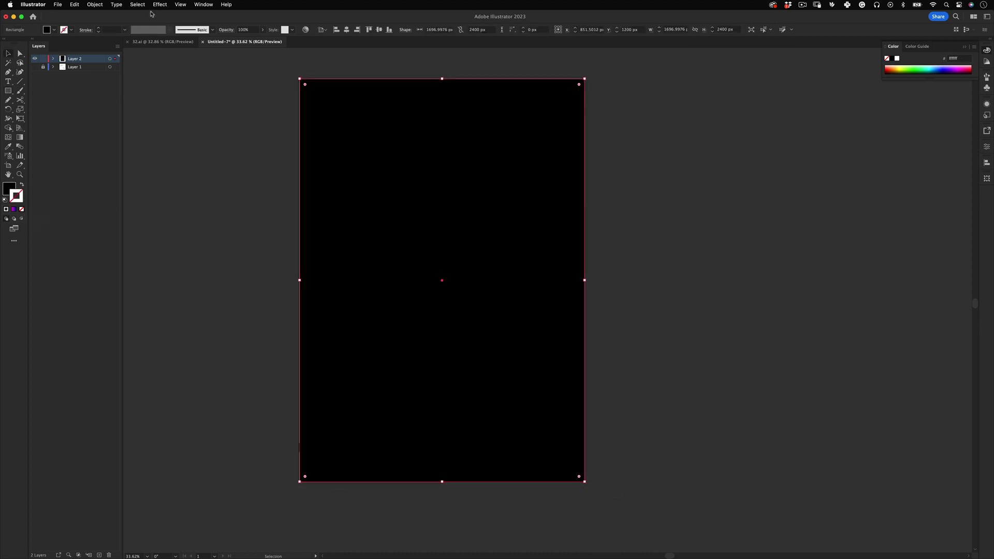
# Step: Apply a Grain texture effect to the black rectangle with contrast 20 and the Stippled grain type
pyautogui.click(160, 5)
pyautogui.moveTo(263, 228)
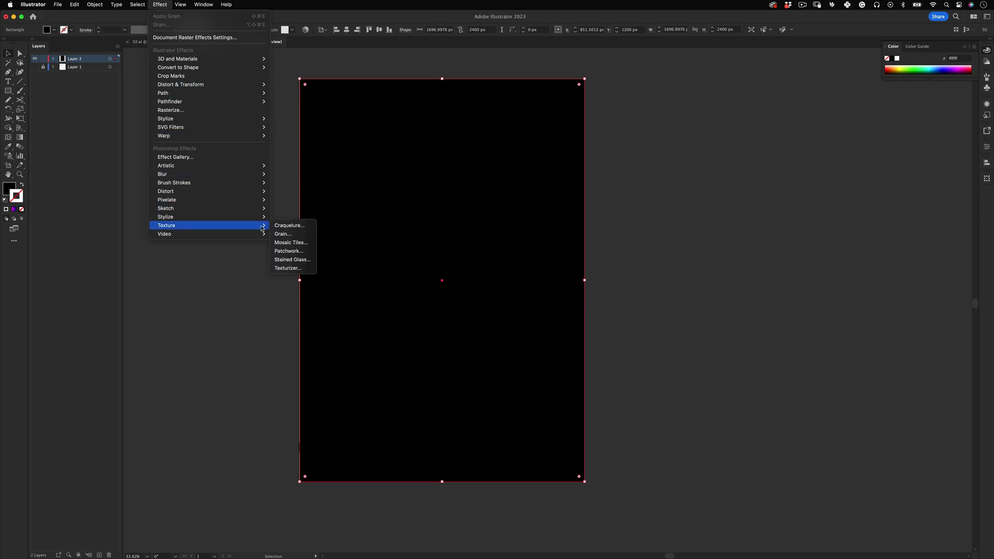
pyautogui.click(296, 234)
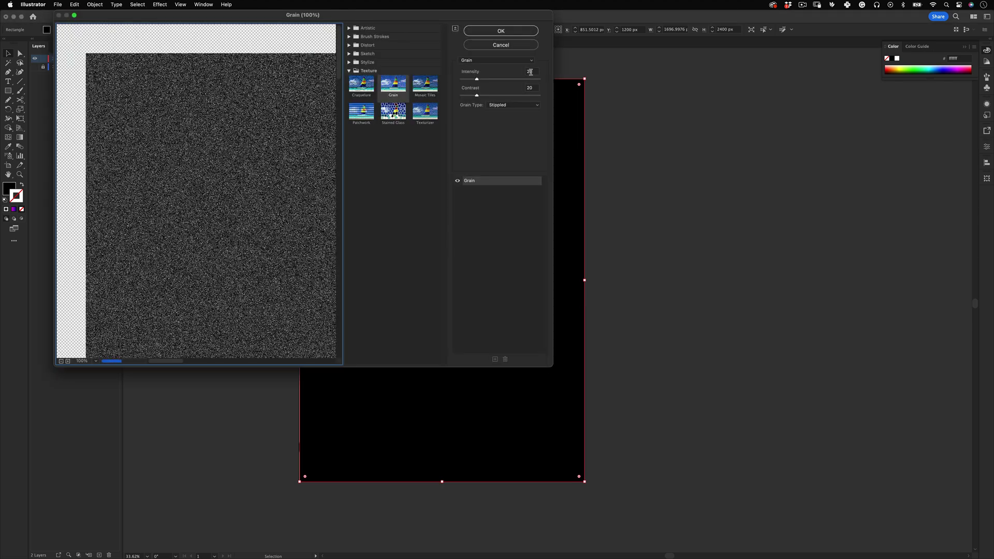
pyautogui.click(486, 30)
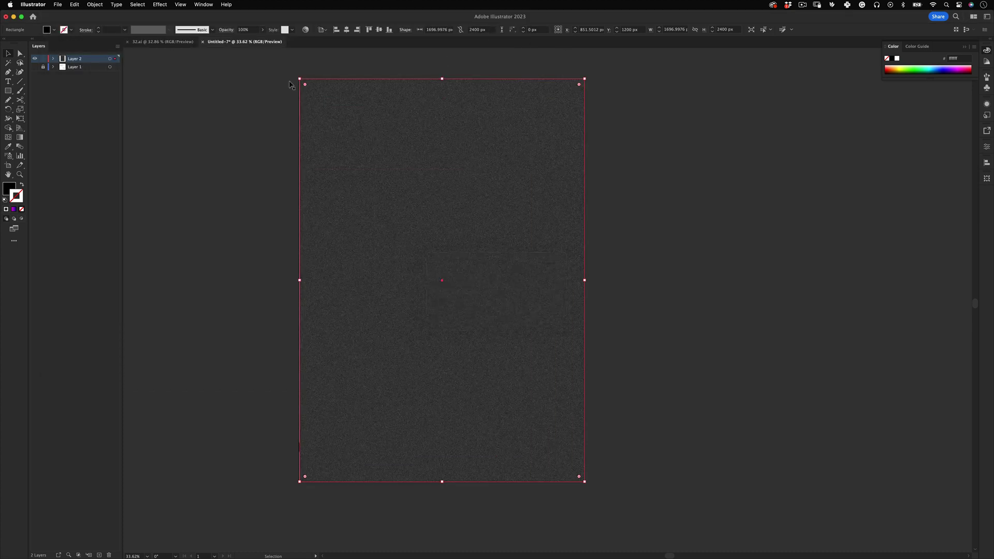
# Step: Set the grain rectangle's blending mode to Screen and its opacity to 50%
pyautogui.click(226, 30)
pyautogui.click(166, 42)
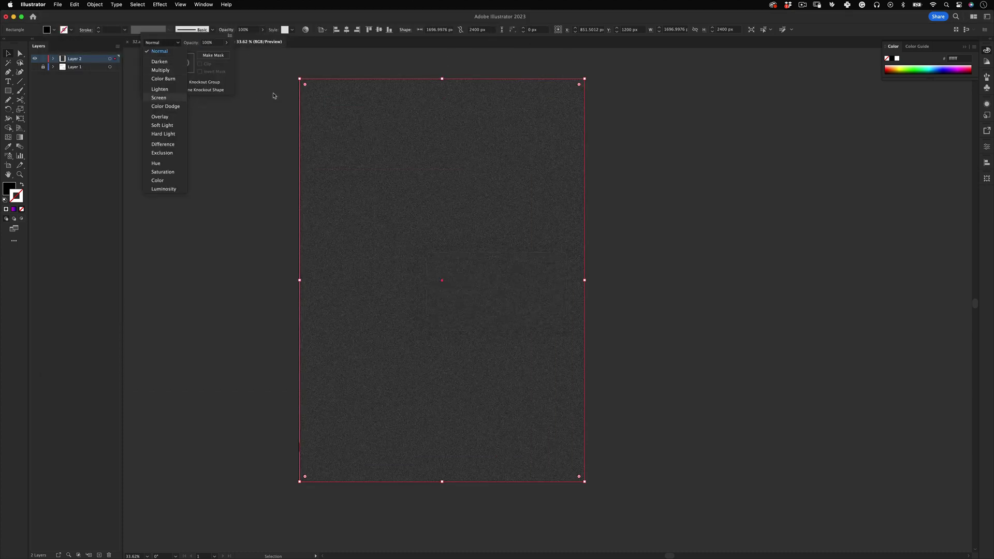
pyautogui.press('Return')
pyautogui.write('560')
pyautogui.press('Return')
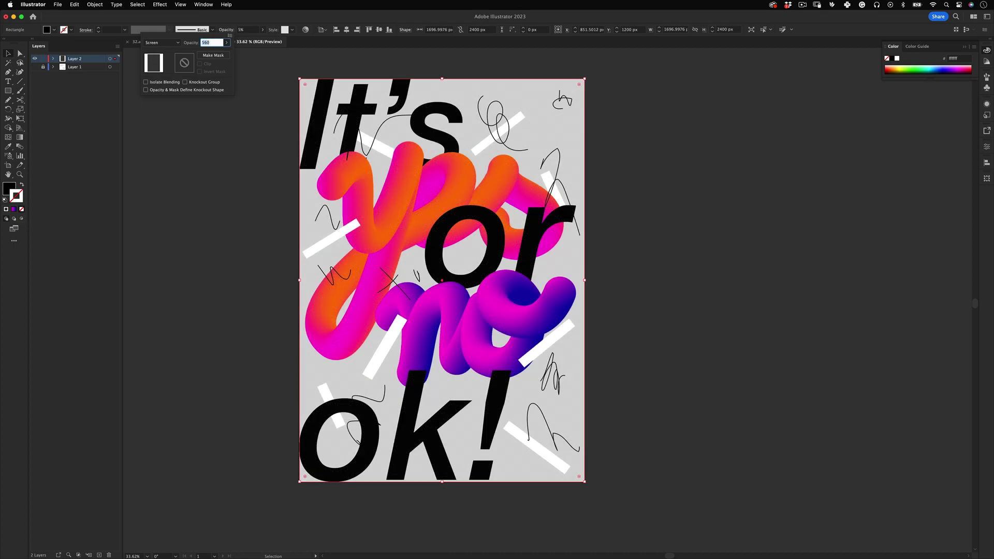
pyautogui.click(593, 76)
# Step: Examine the finished poster enlarged in full-screen mode
pyautogui.moveTo(574, 103); pyautogui.dragTo(600, 103)
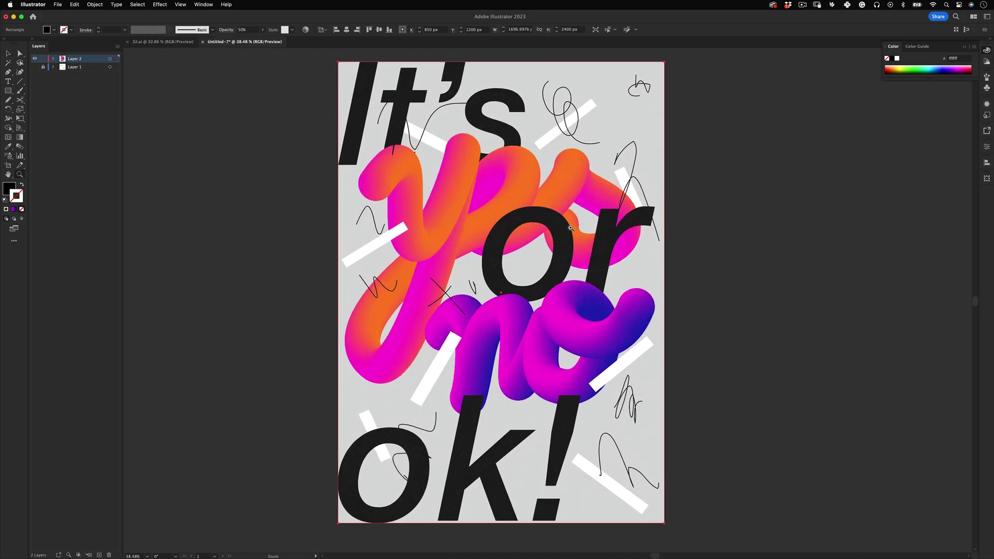
pyautogui.press('f')
pyautogui.press('f')
pyautogui.moveTo(518, 236); pyautogui.dragTo(544, 237)
pyautogui.press('v')
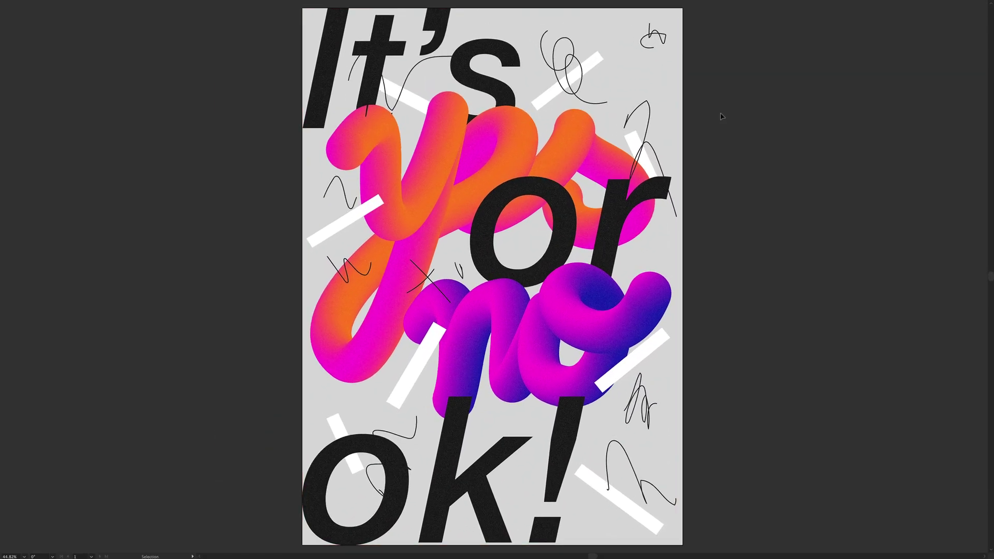